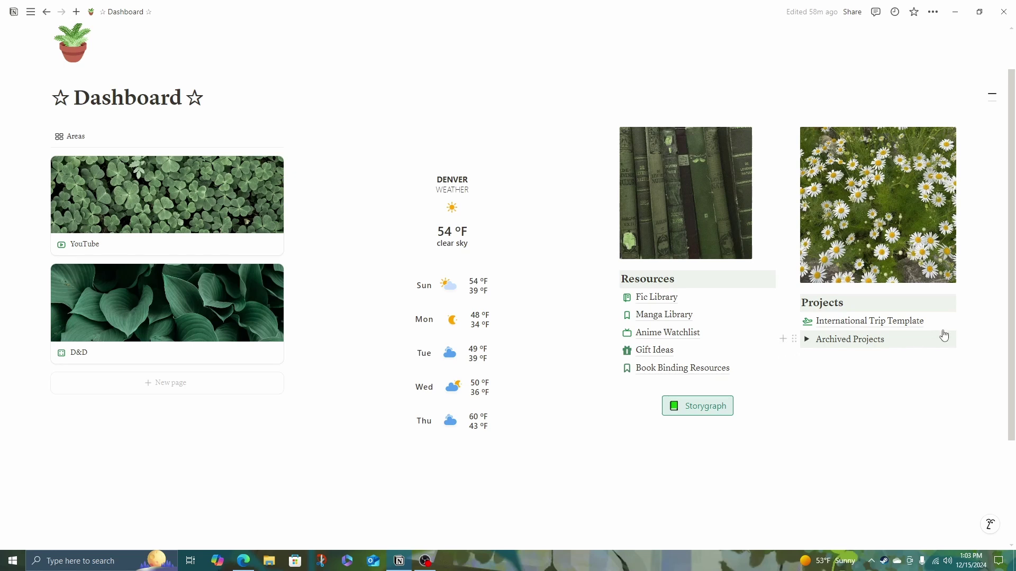
Step: Duplicate the International Trip Template page and open the copy
click(945, 322)
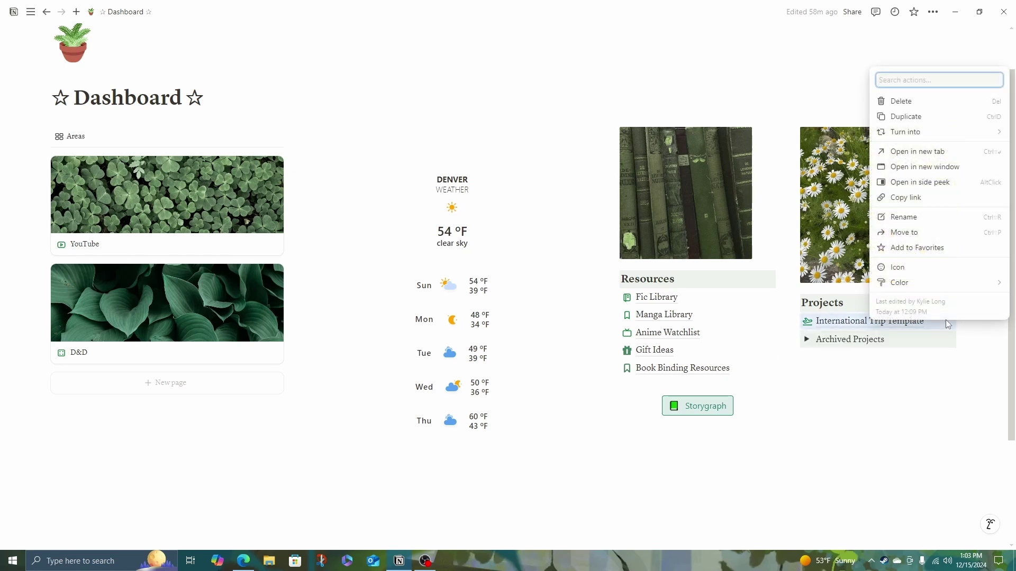
click(917, 115)
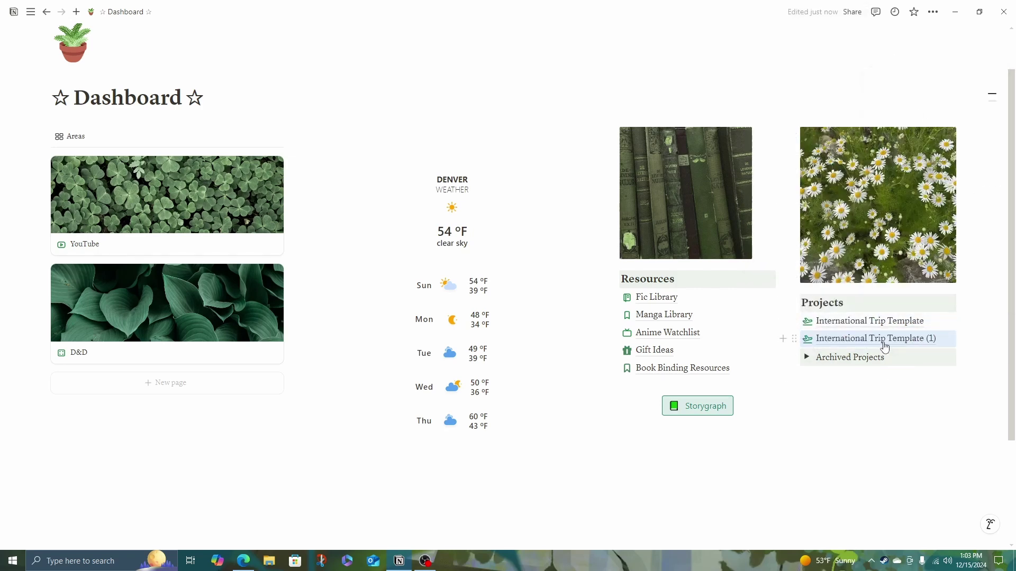
click(884, 340)
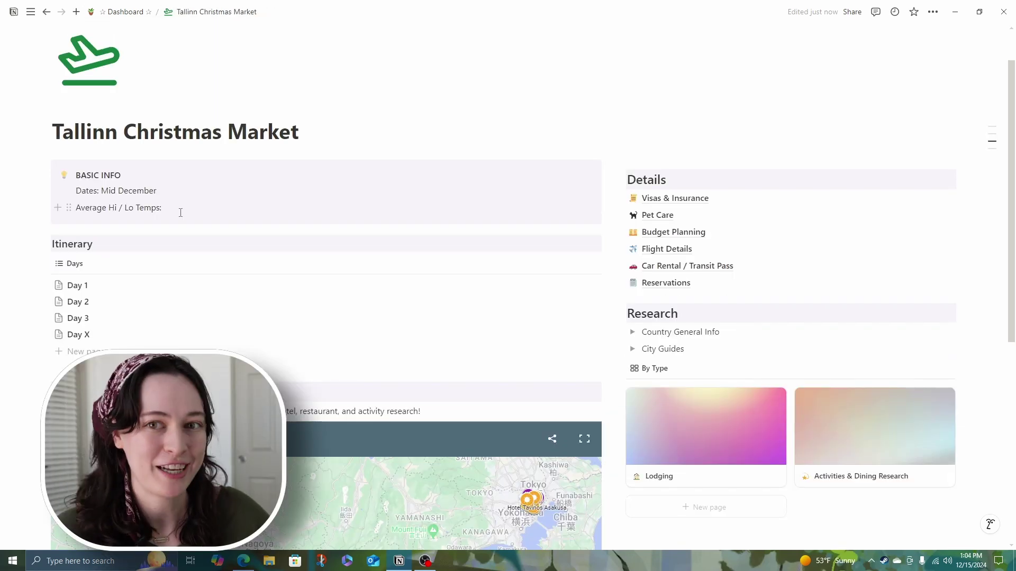
Step: Retitle the copy Tallinn Christmas Market with Mid December dates; expand Country General Info and City Guides
click(181, 212)
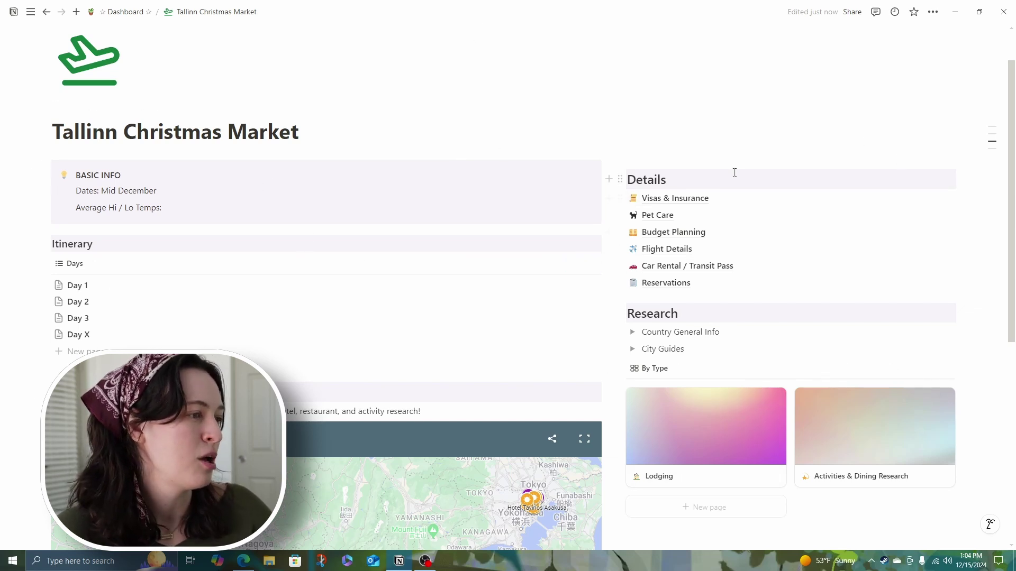
scroll(734, 174, down, 3)
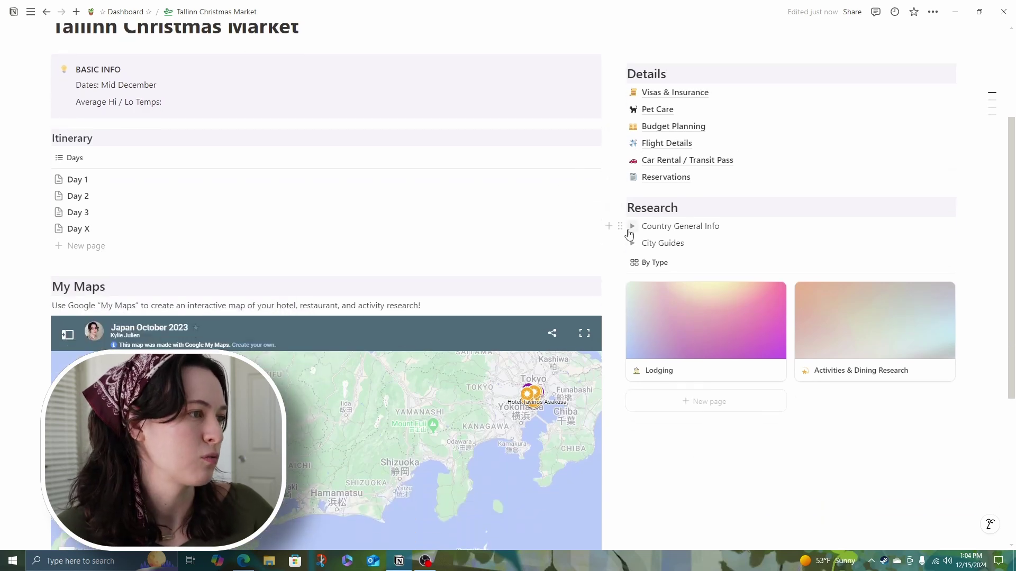
click(632, 226)
click(633, 260)
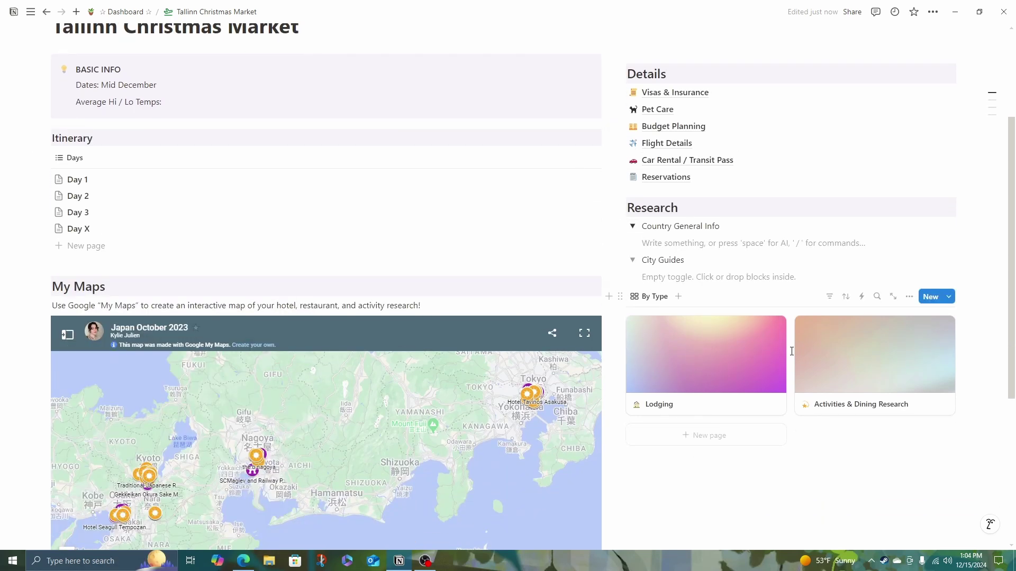
scroll(597, 328, down, 2)
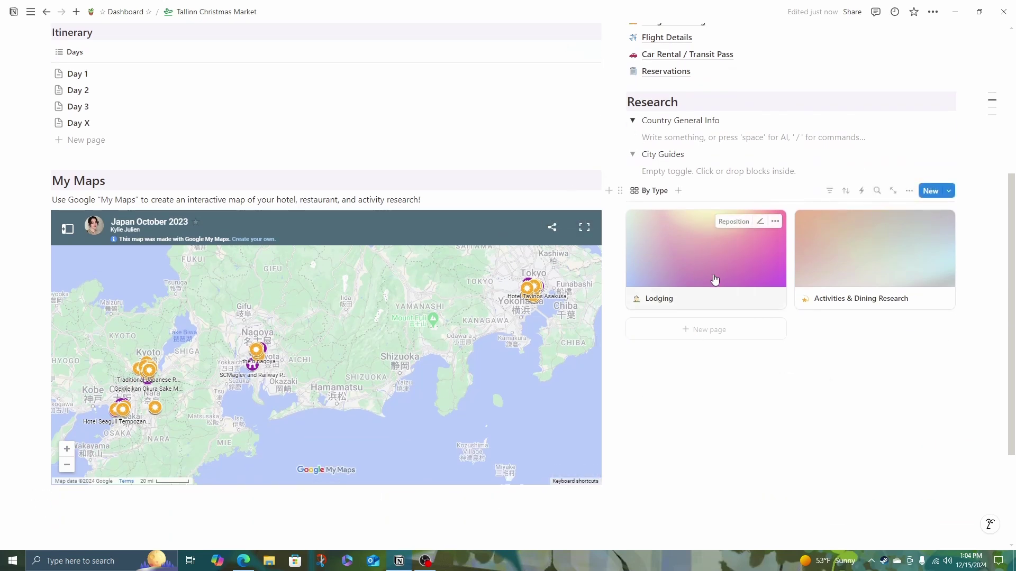
Step: Create a new Google My Maps map titled Tallinn Xmas Market
key(alt+Tab)
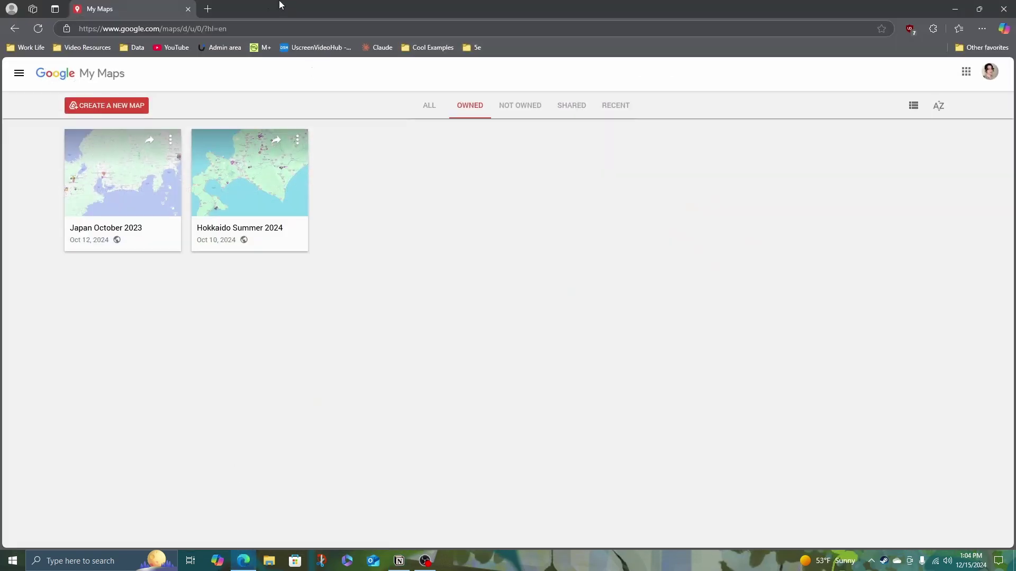
click(135, 105)
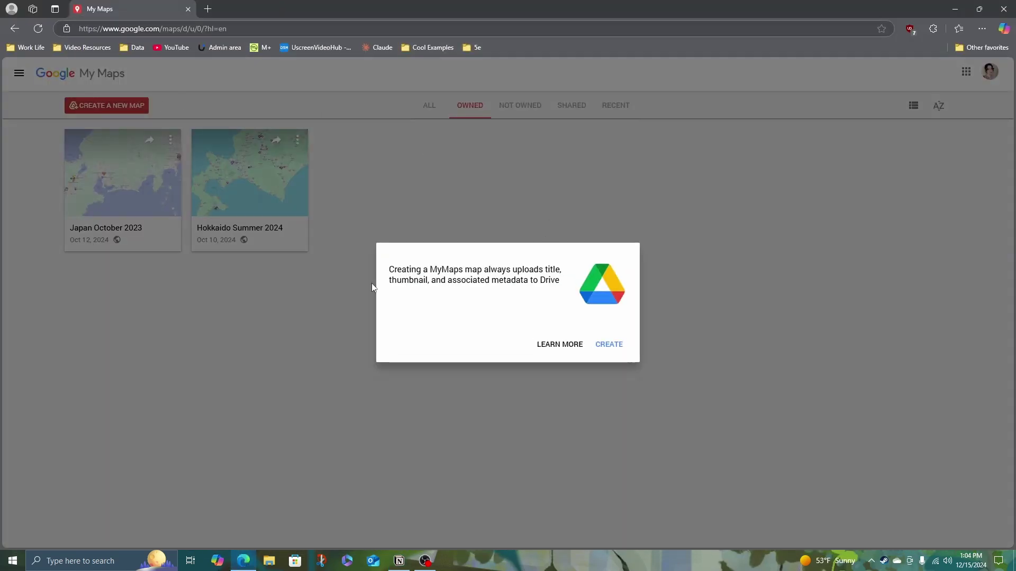
click(611, 347)
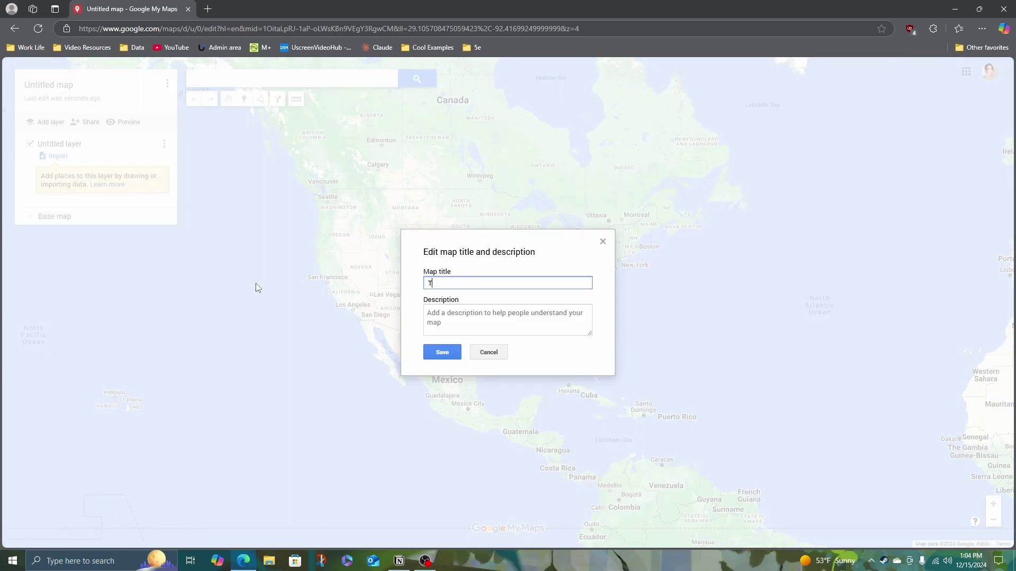
text(allinn Xmas Market)
click(459, 353)
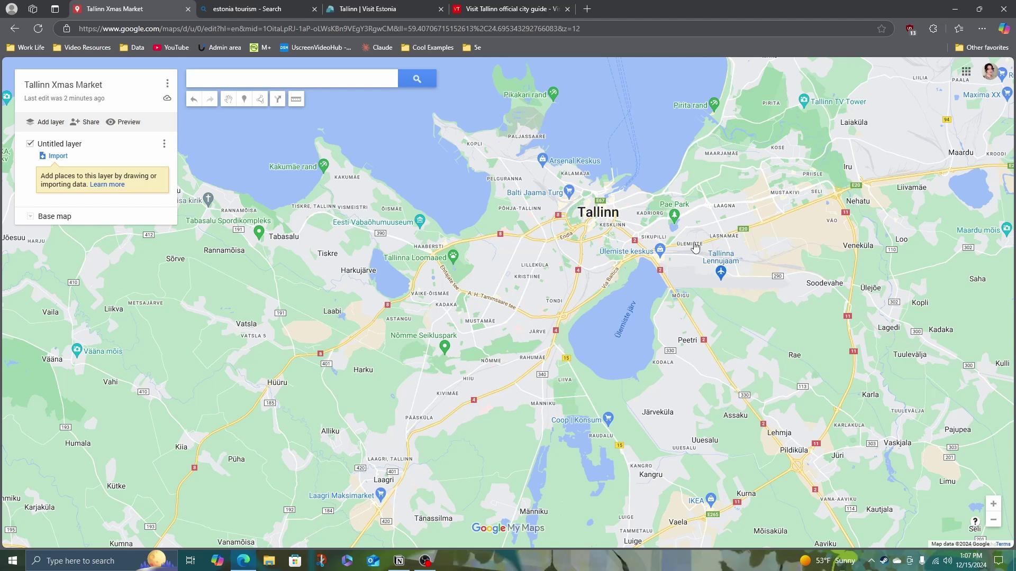
Step: Make the map viewable by anyone with the link and copy its share link
click(89, 121)
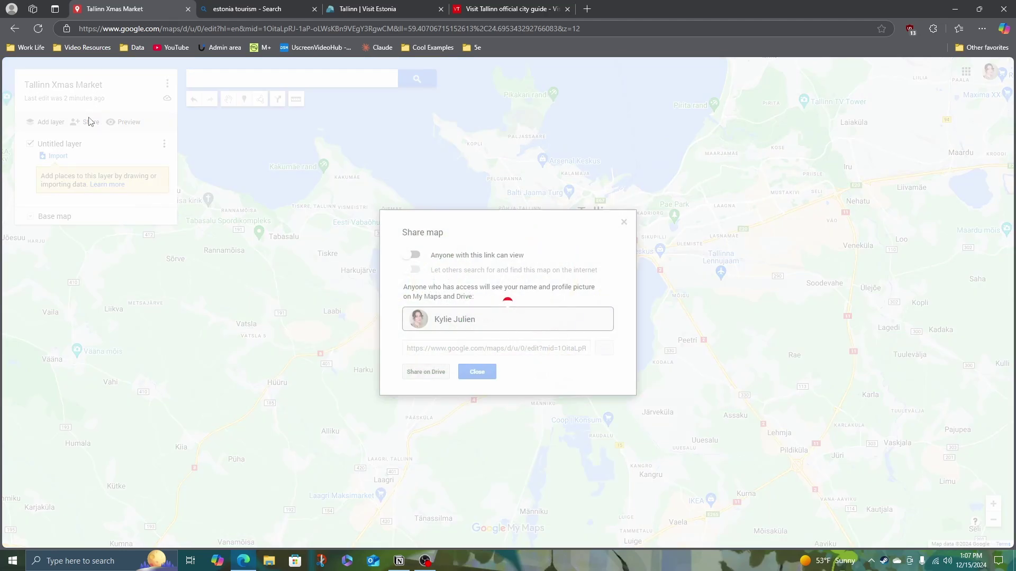
click(415, 254)
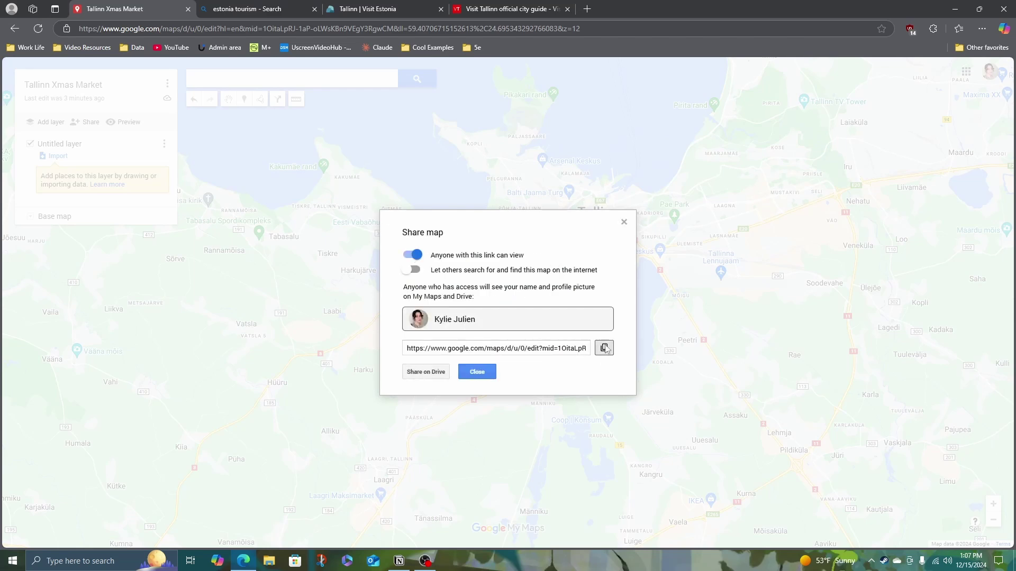
click(603, 350)
click(603, 349)
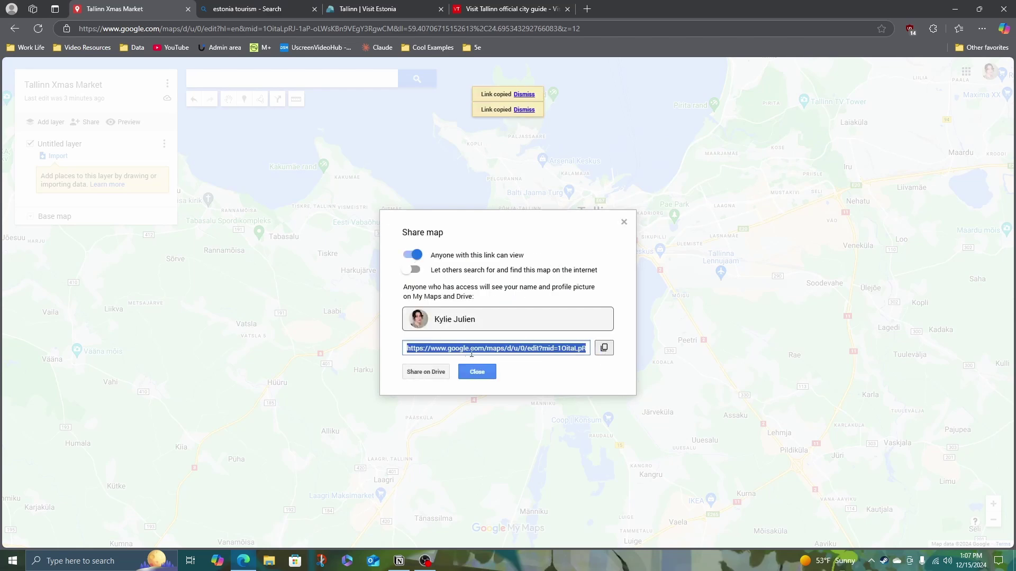
click(495, 373)
Step: Embed the copied Tallinn Xmas Market map link in the block under My Maps
click(399, 561)
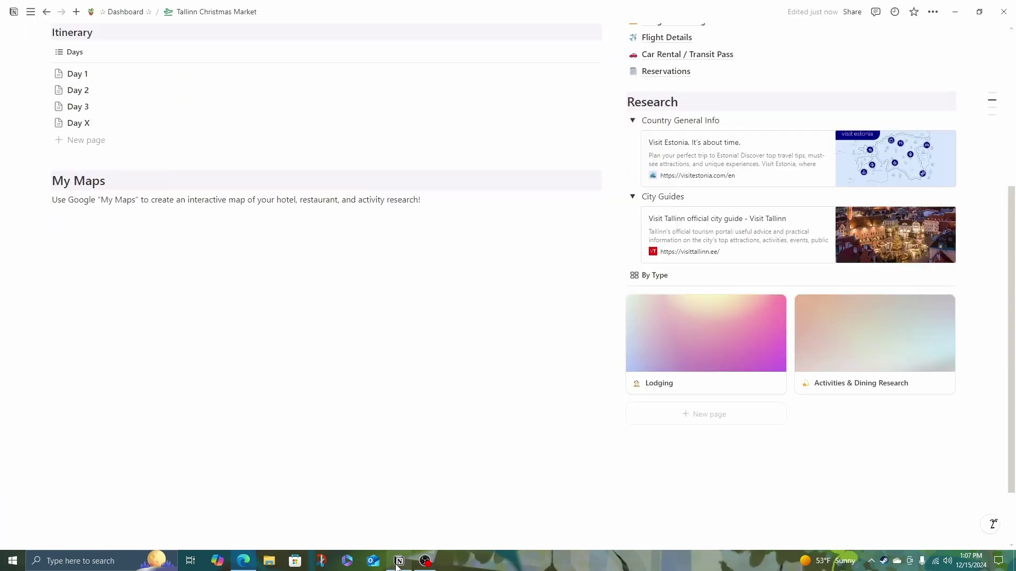
click(151, 234)
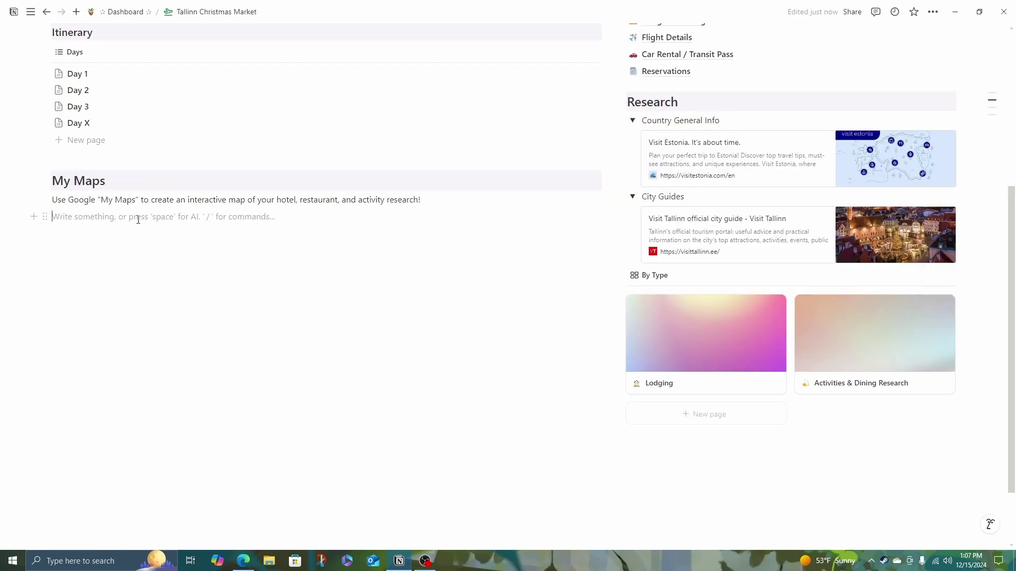
key(ctrl+v)
click(485, 280)
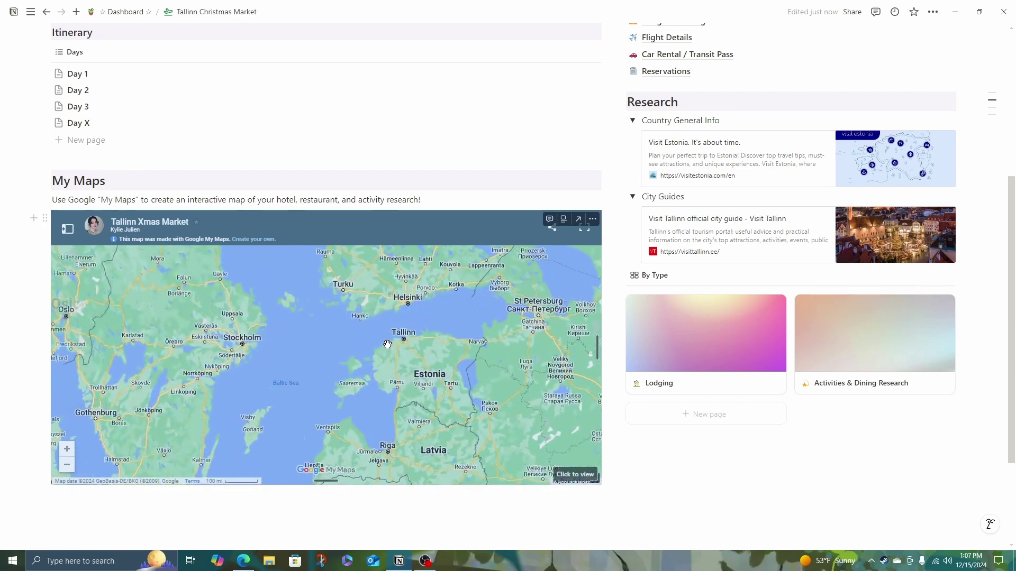
Step: Centre the embedded map on central Tallinn and enter an 'estonia tourism' search
scroll(538, 229, up, 4)
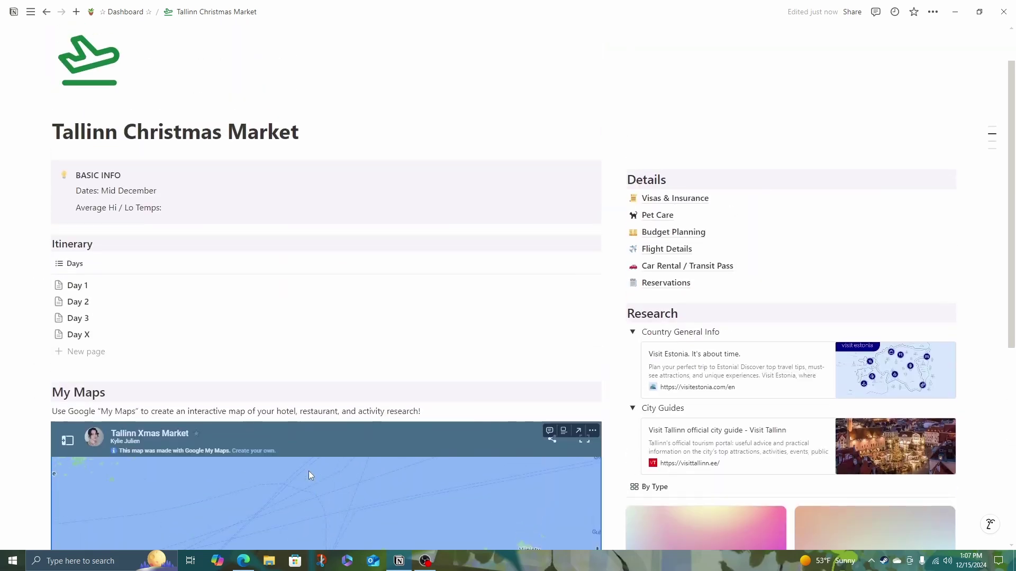
scroll(538, 229, down, 3)
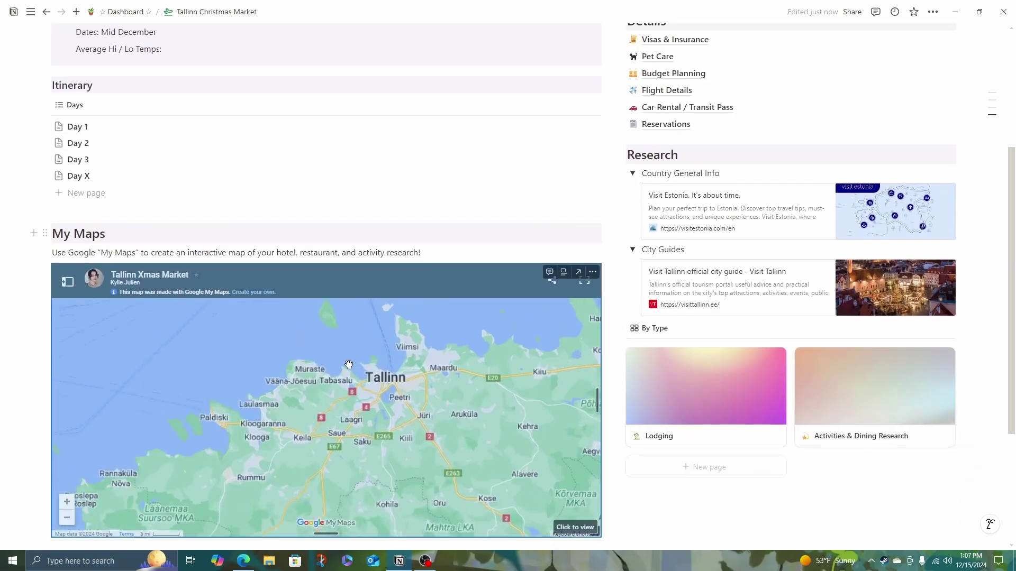
scroll(401, 449, up, 1)
drag(420, 363, 394, 402)
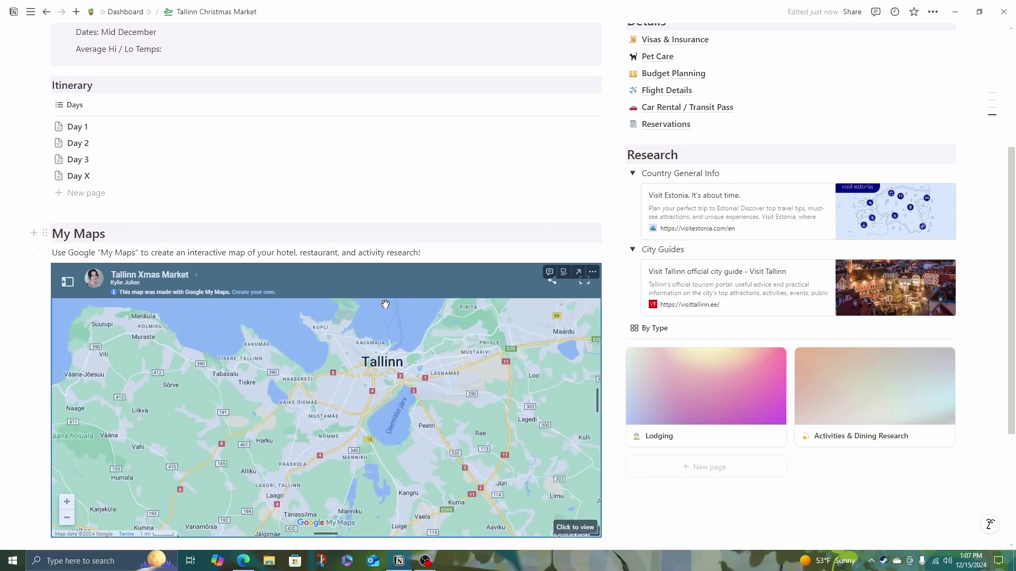
text(est)
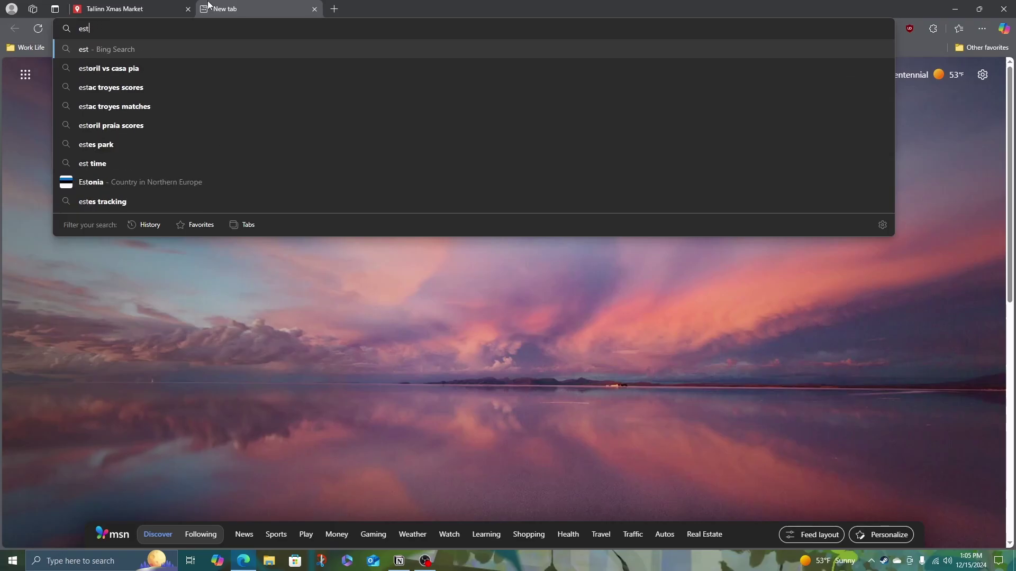
text(onia tour)
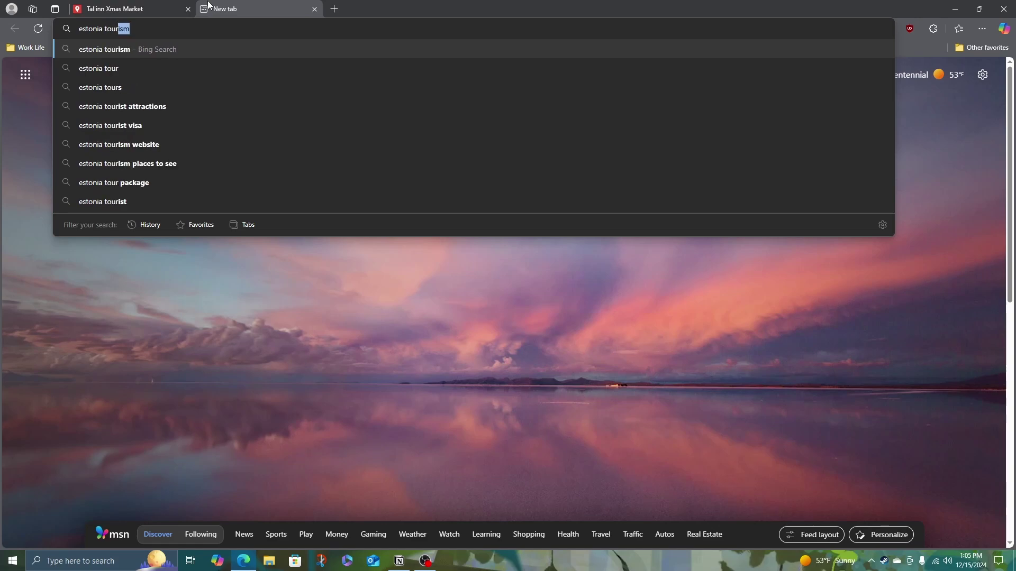
text(ism)
Step: Open visitestonia.com from the 'estonia tourism' search, accept cookies, and copy its URL for Notion
key(Return)
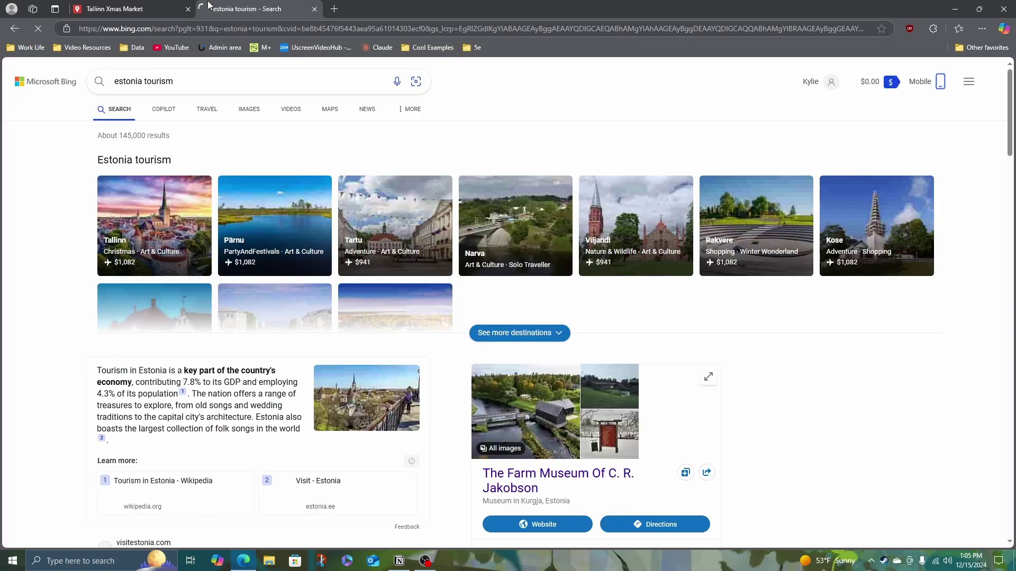
scroll(207, 189, down, 8)
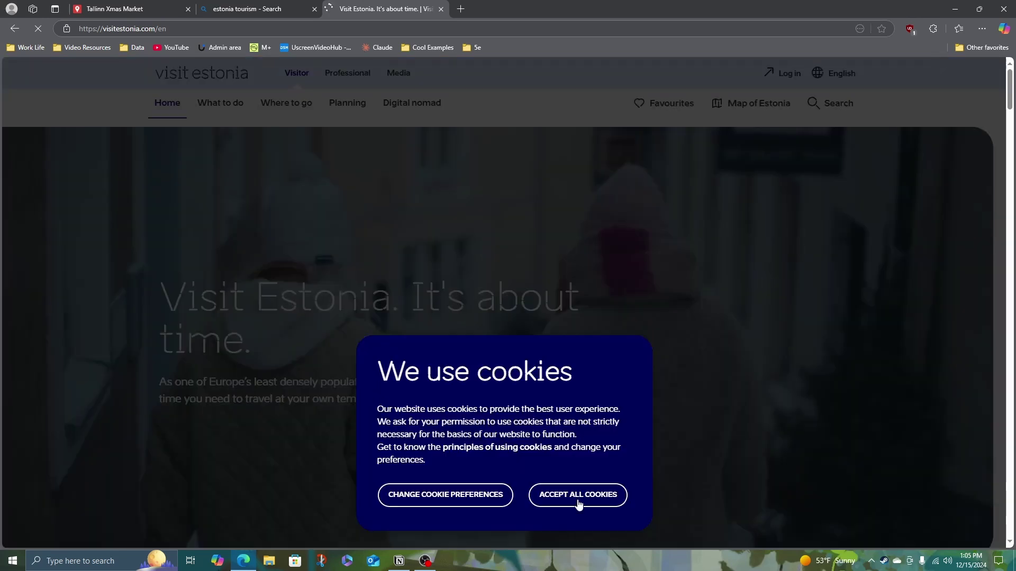
click(579, 497)
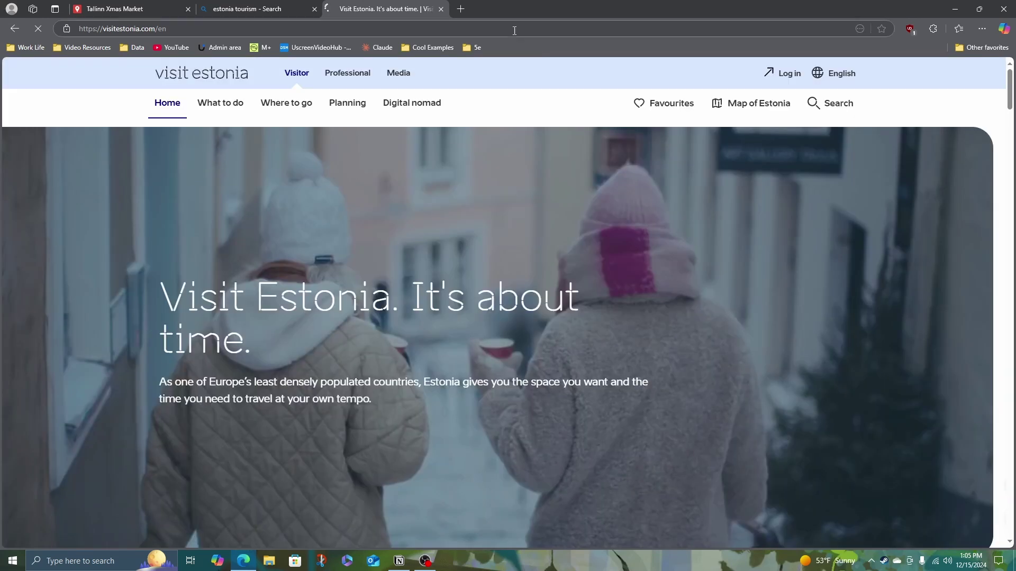
click(513, 30)
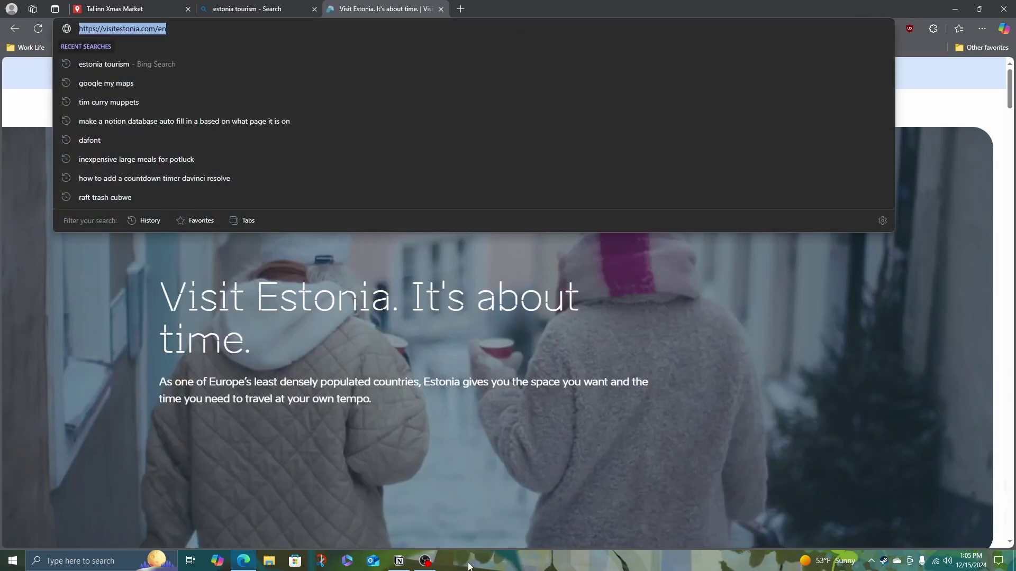
key(alt+Tab)
click(675, 137)
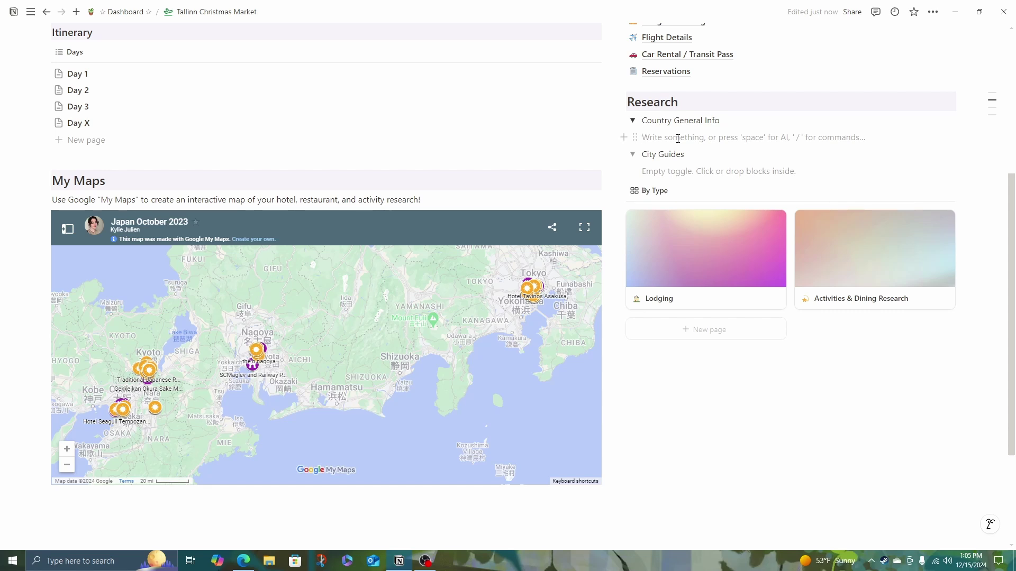
Step: Bookmark Visit Estonia under Country General Info and replace the City Guides bookmark with Visit Tallinn
key(ctrl+v)
click(820, 198)
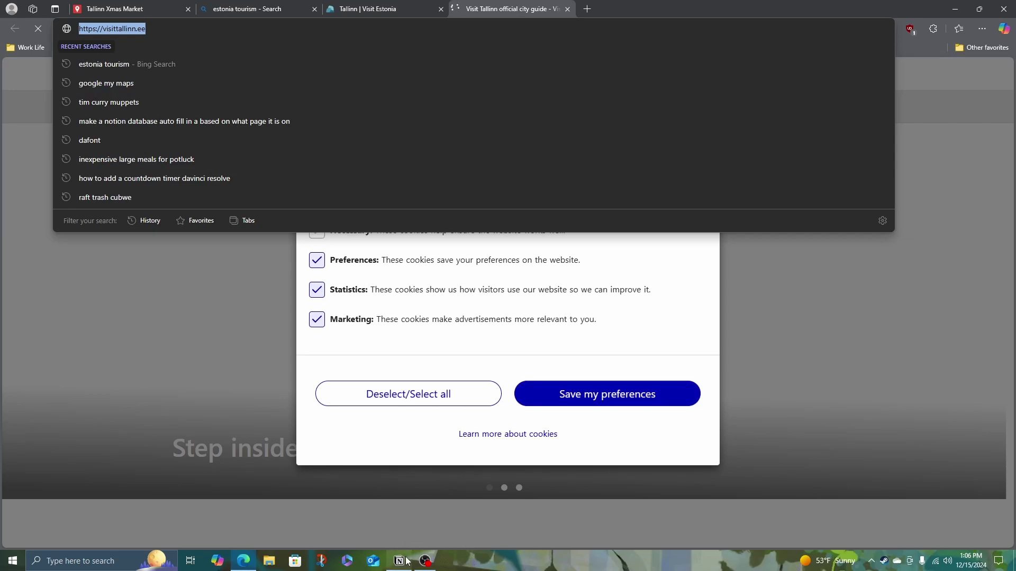
click(399, 560)
click(635, 215)
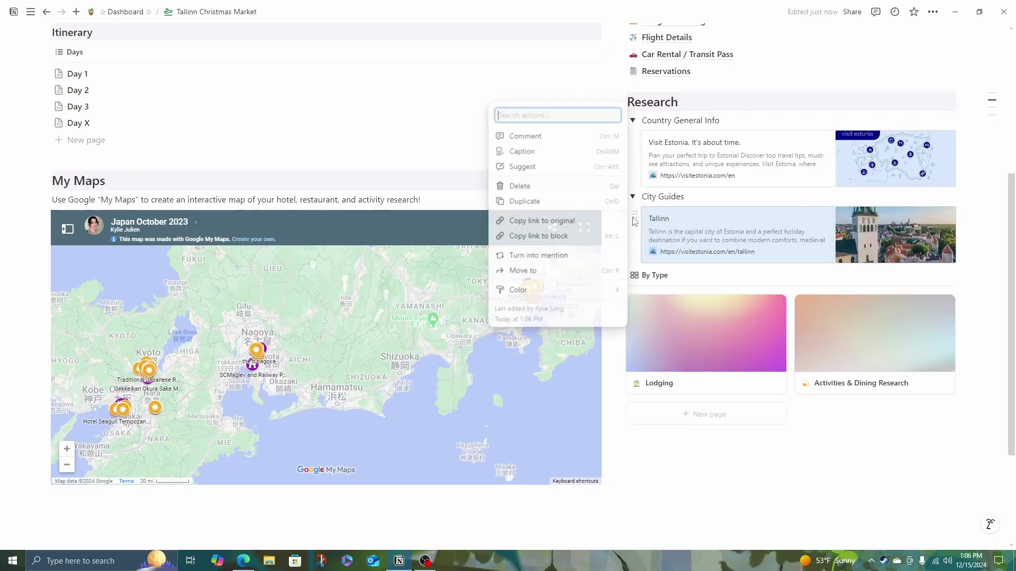
click(550, 187)
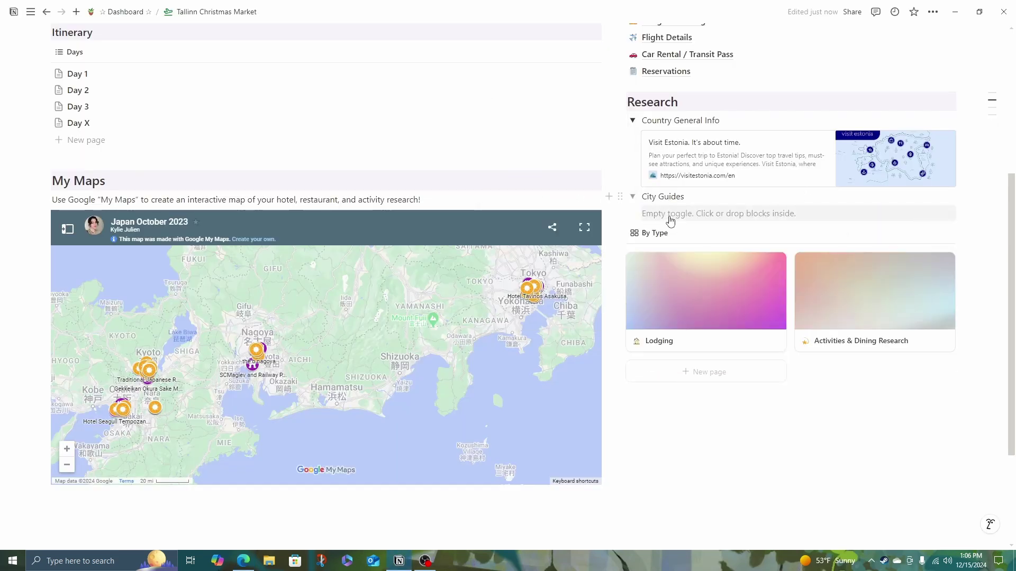
key(ctrl+v)
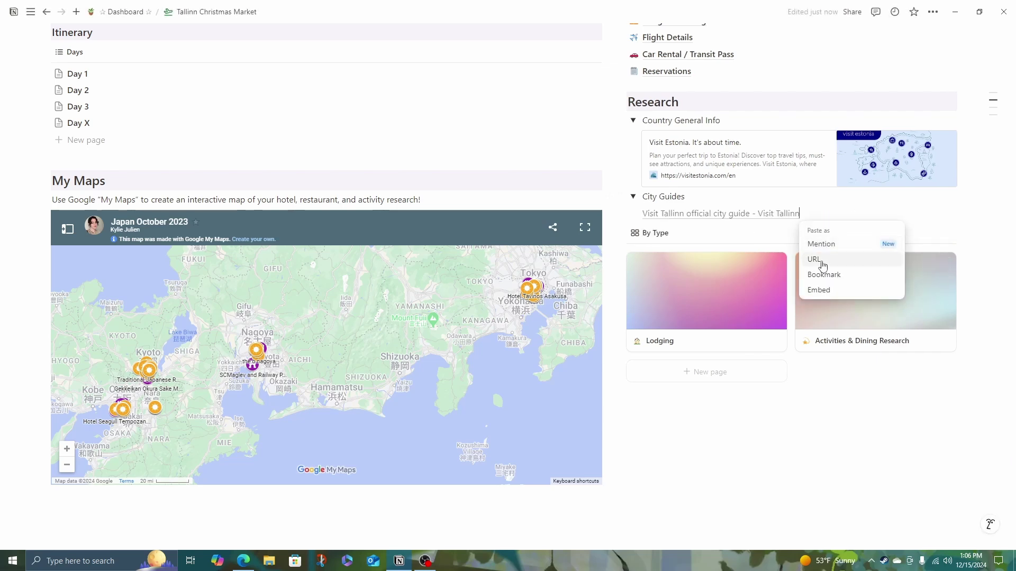
click(838, 274)
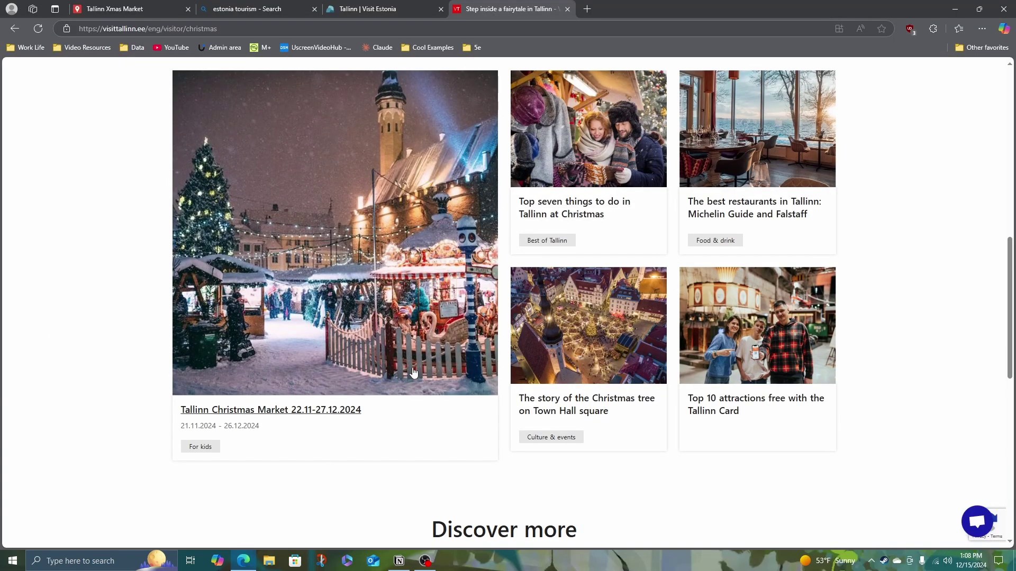
Step: Browse Visit Tallinn's Christmas Market event page
click(384, 414)
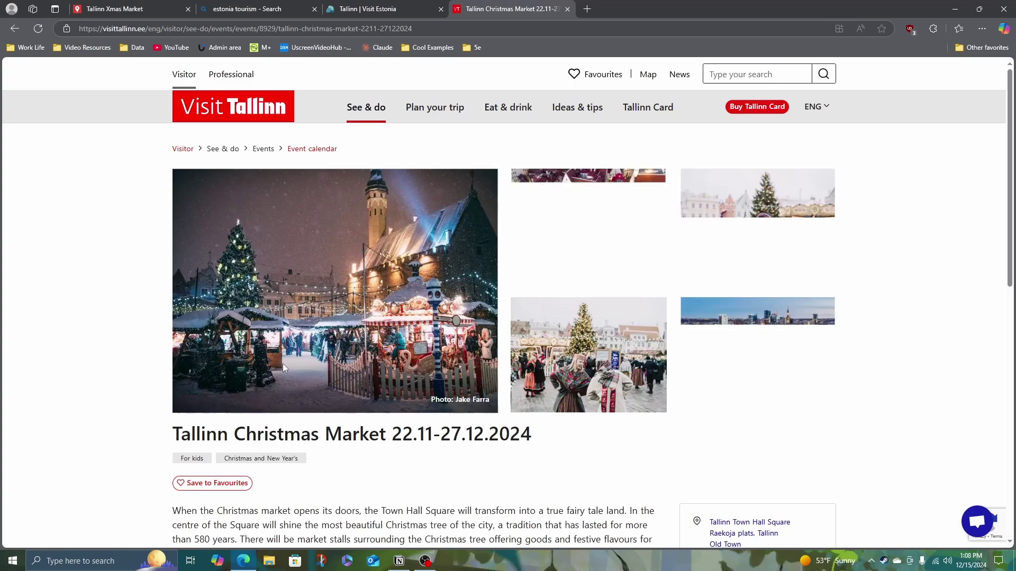
scroll(284, 364, down, 4)
scroll(294, 371, down, 4)
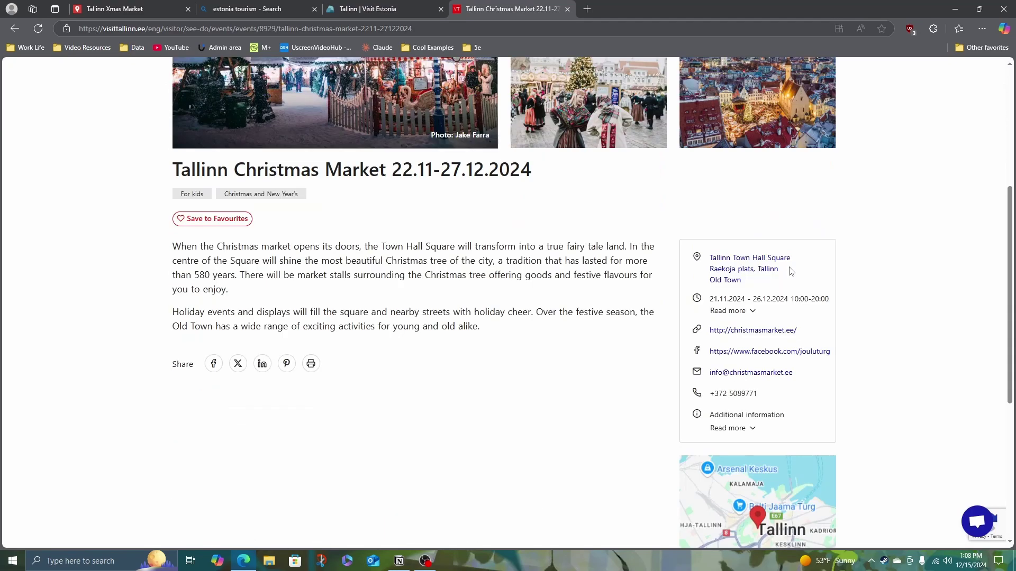
Step: Rename the map's untitled layer to Outdoor Activities and search for Tallinn Town Hall
click(128, 5)
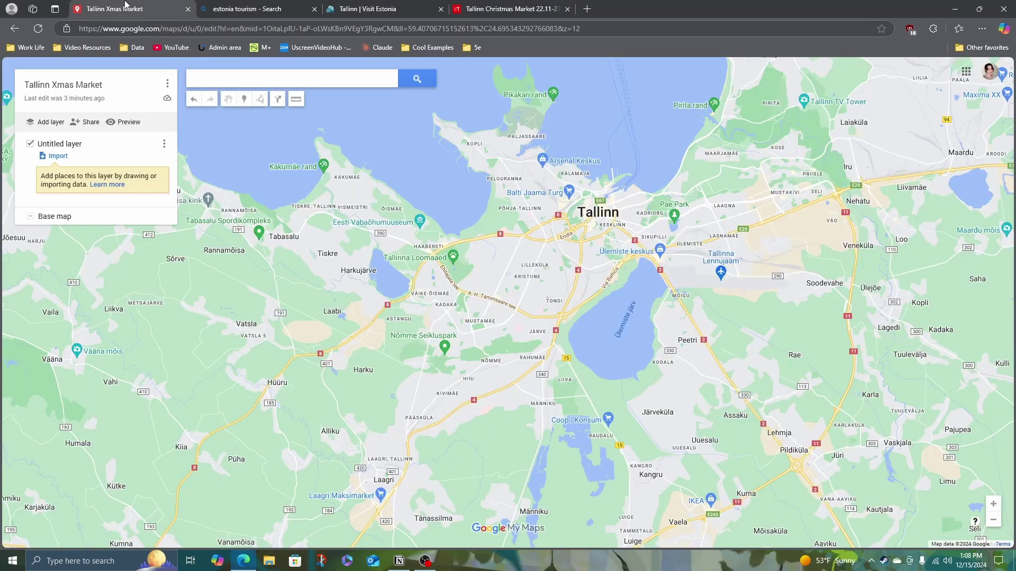
click(59, 143)
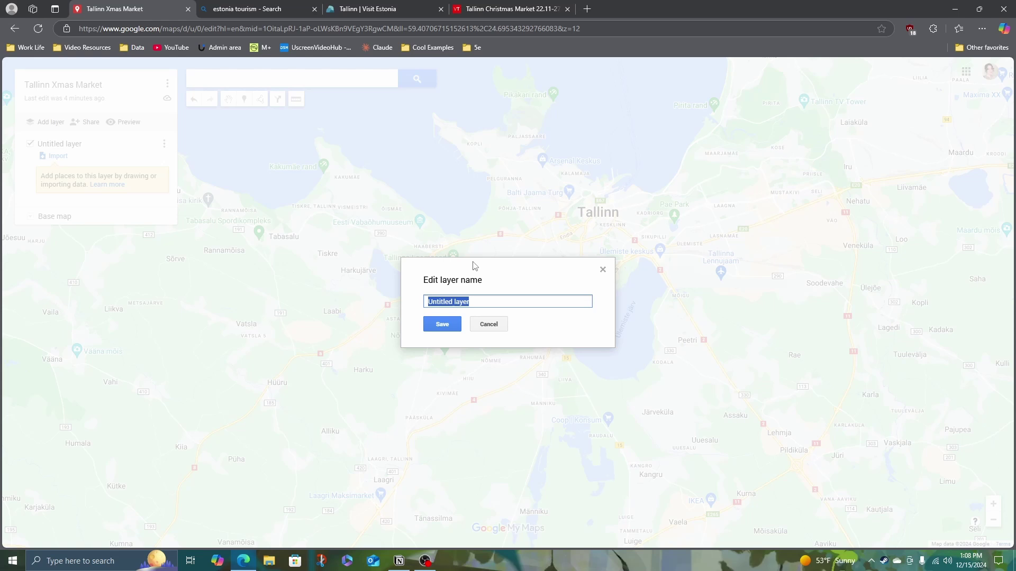
text(A)
text(utdoor Activities)
key(Return)
click(271, 77)
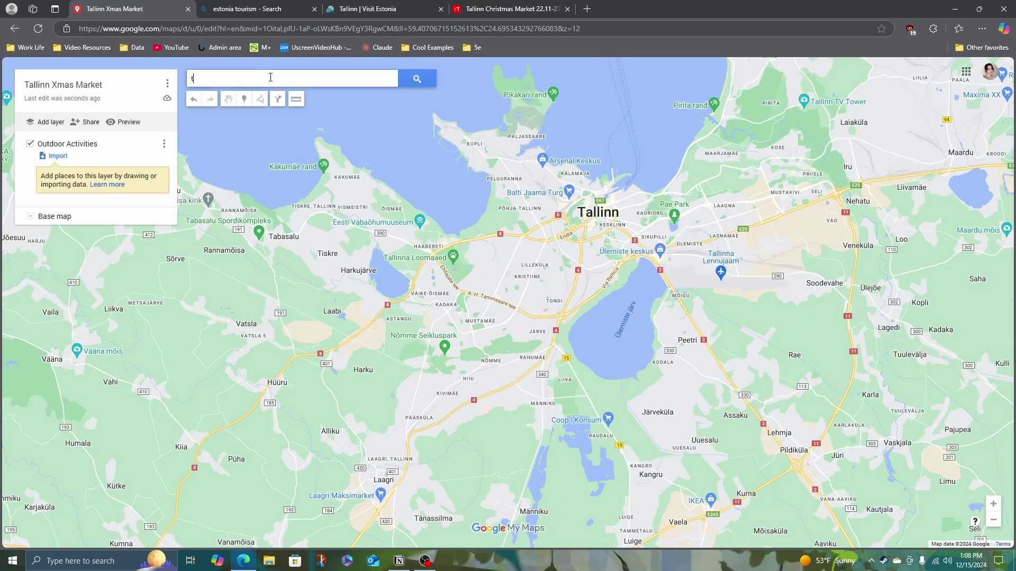
text(allinn town)
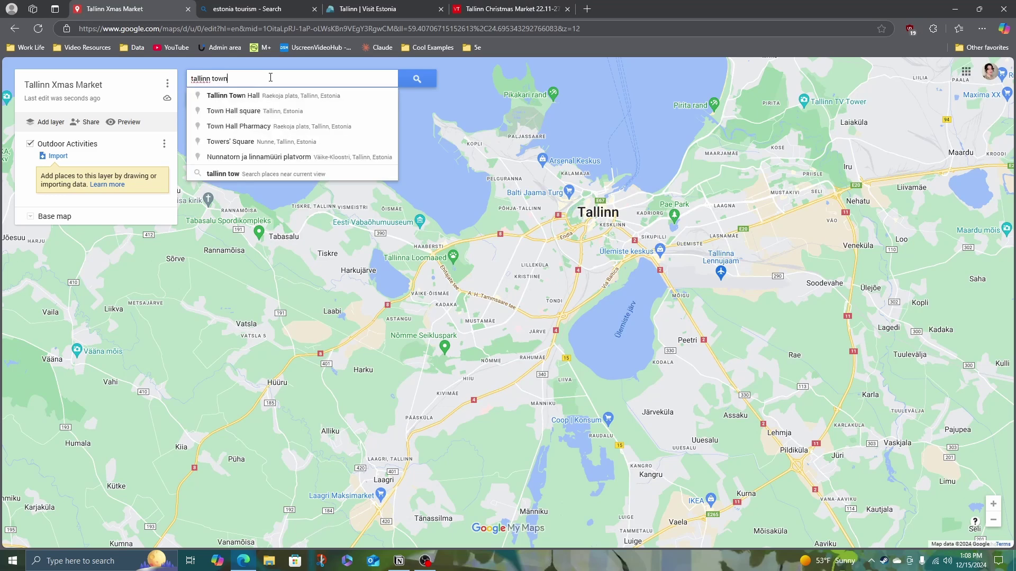
text( hll)
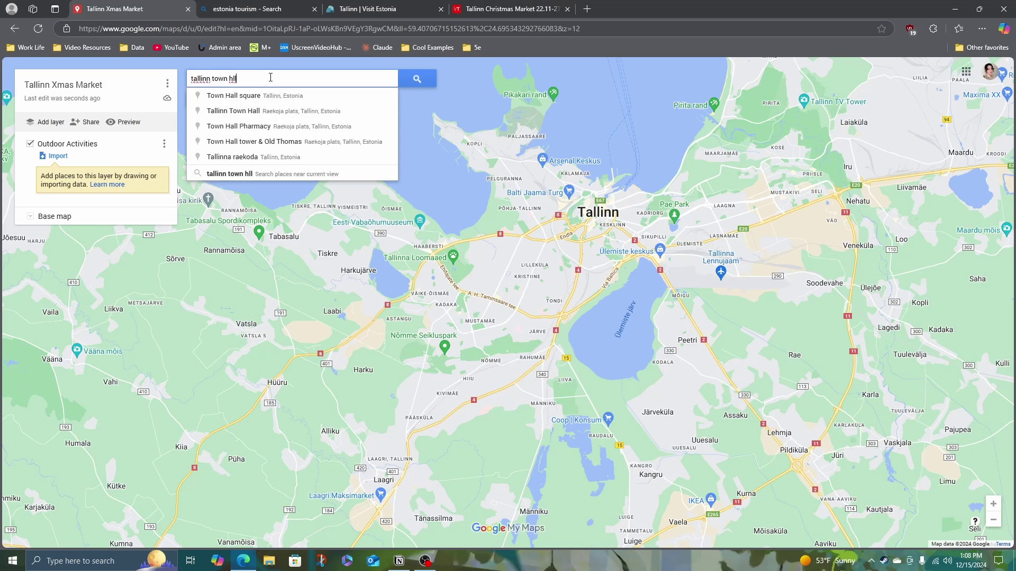
Step: Add Town Hall square to the Outdoor Activities layer
click(274, 97)
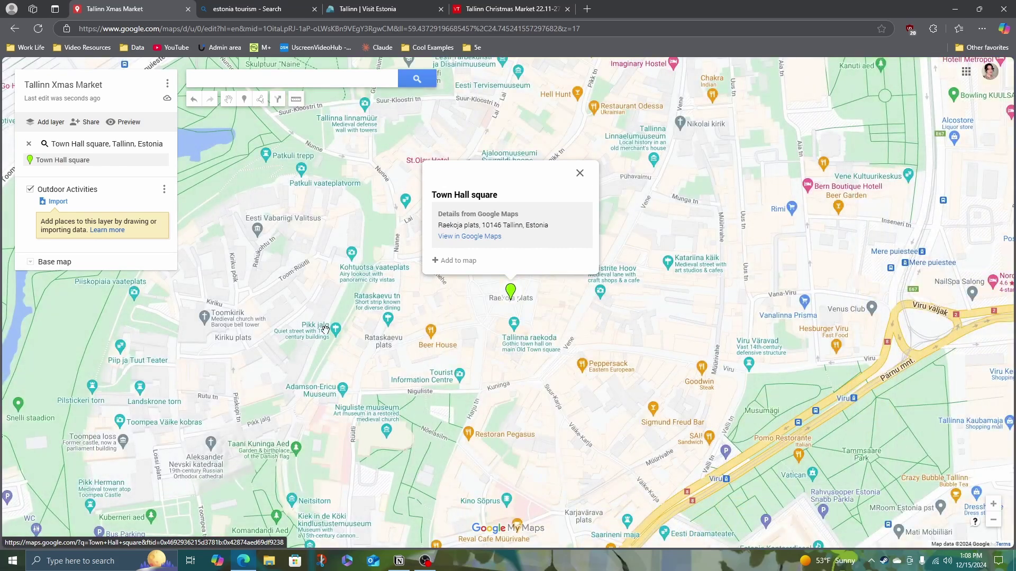
click(454, 261)
click(161, 175)
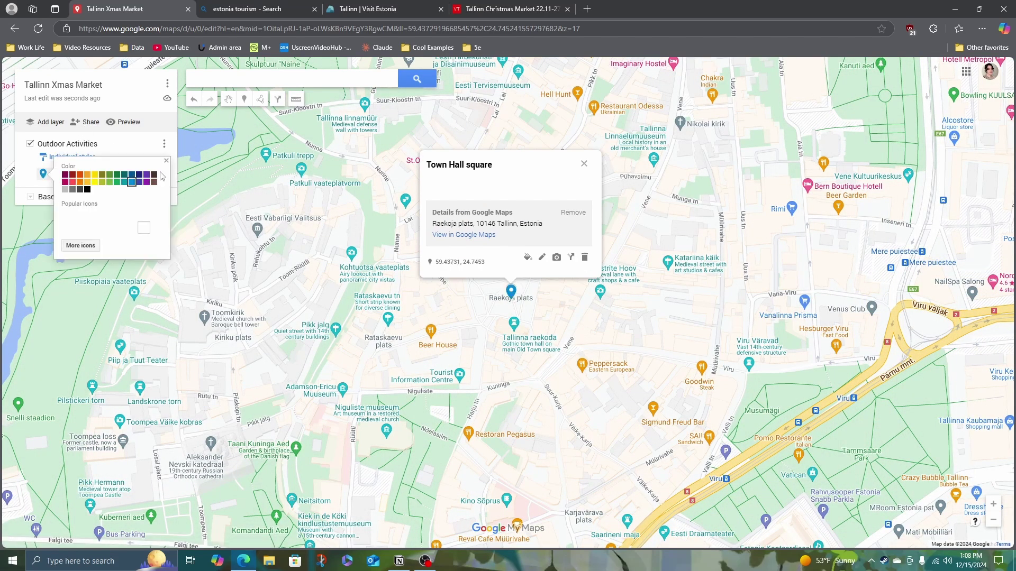
click(163, 141)
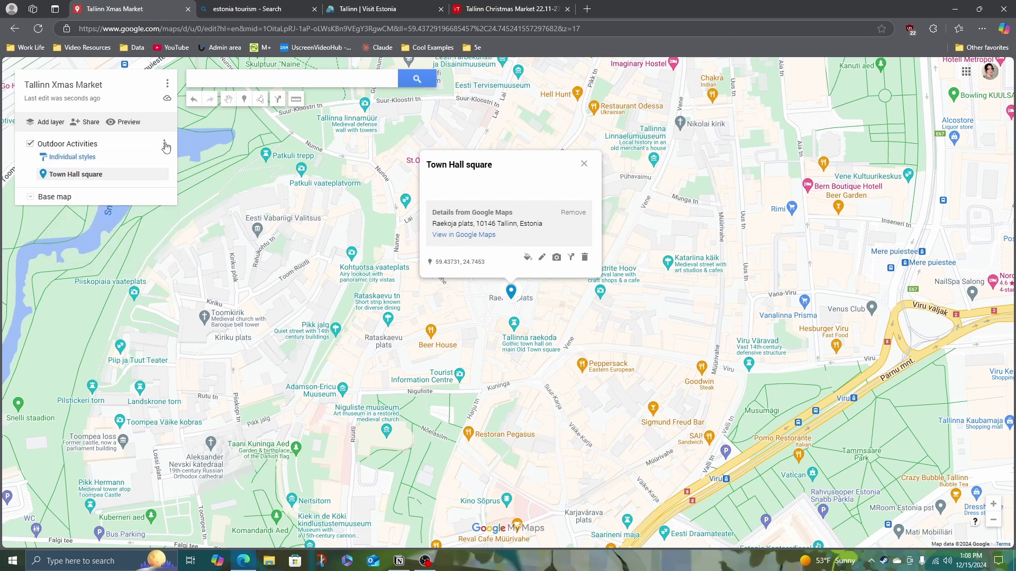
click(165, 144)
click(166, 145)
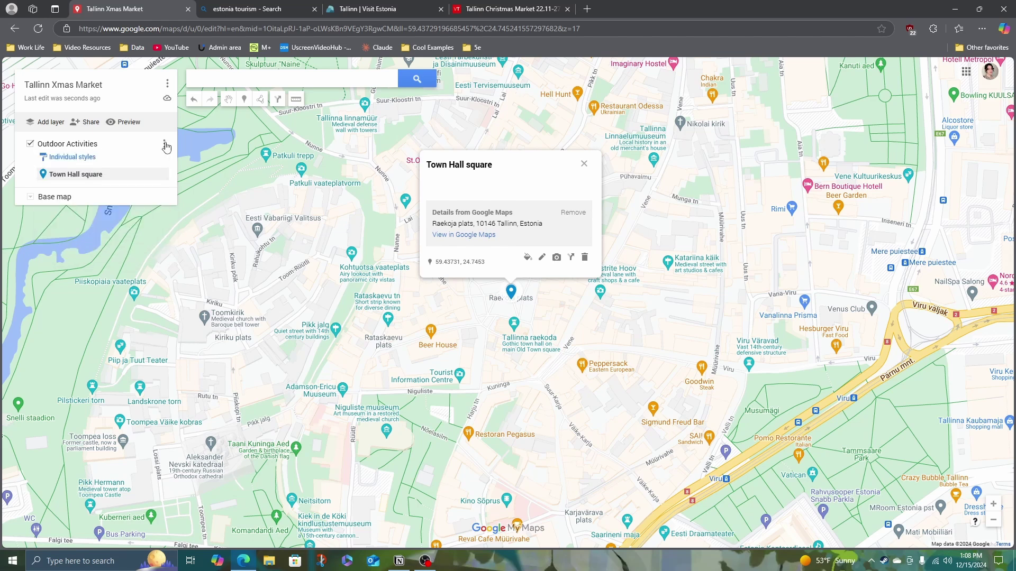
Step: Give the layer a uniform blue style and choose from the full icon set
click(91, 157)
click(108, 162)
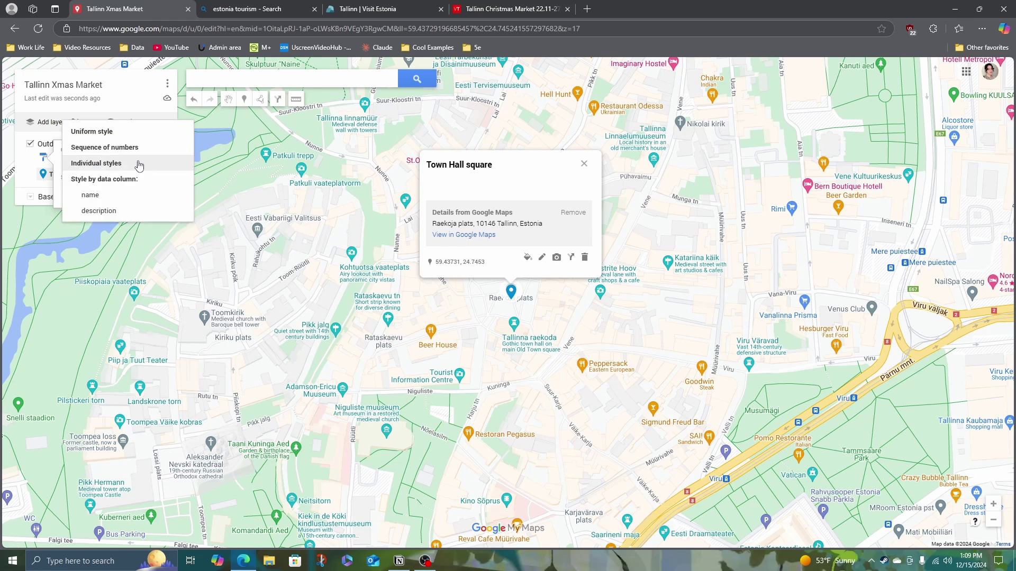
click(132, 136)
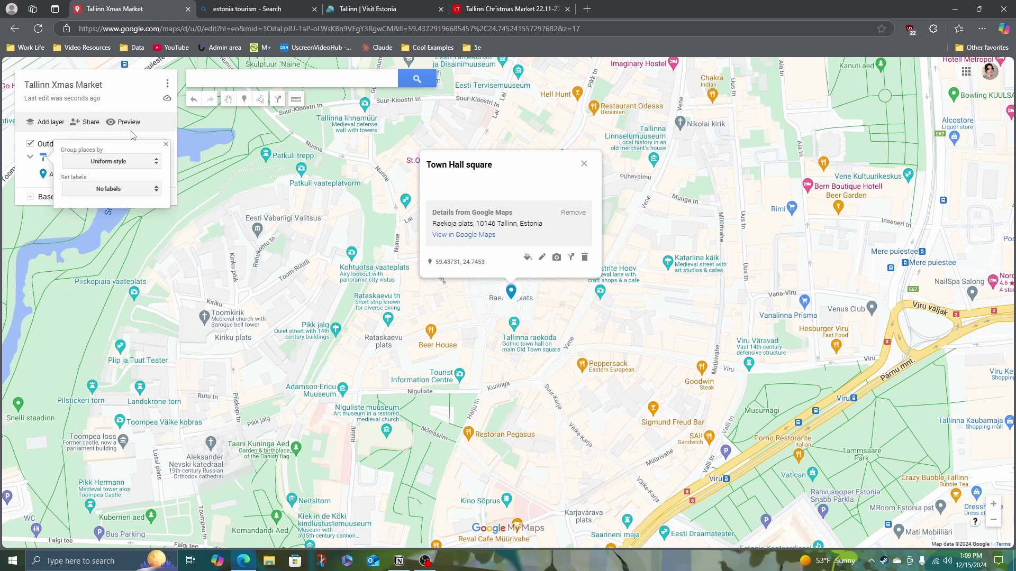
click(21, 172)
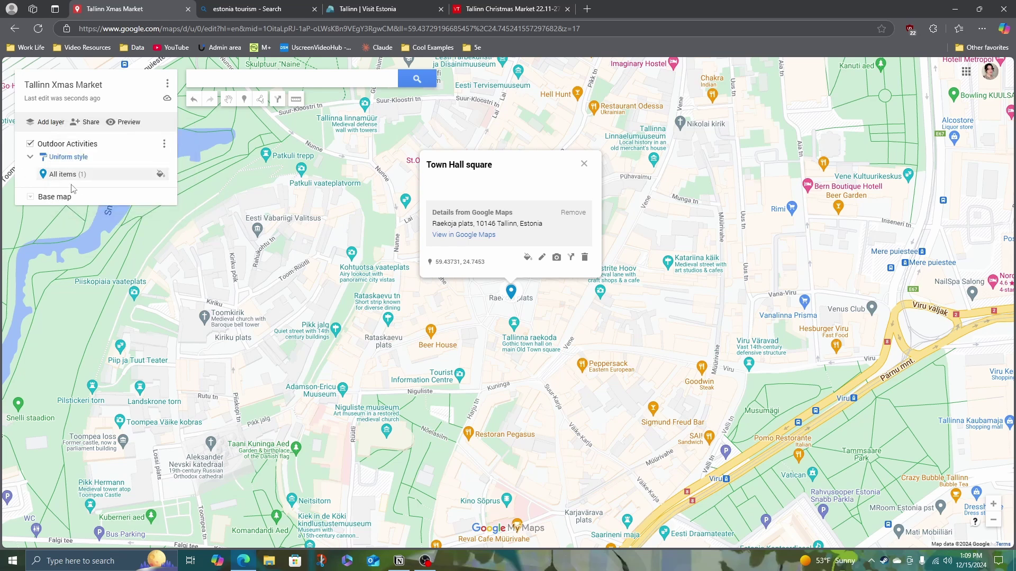
click(160, 175)
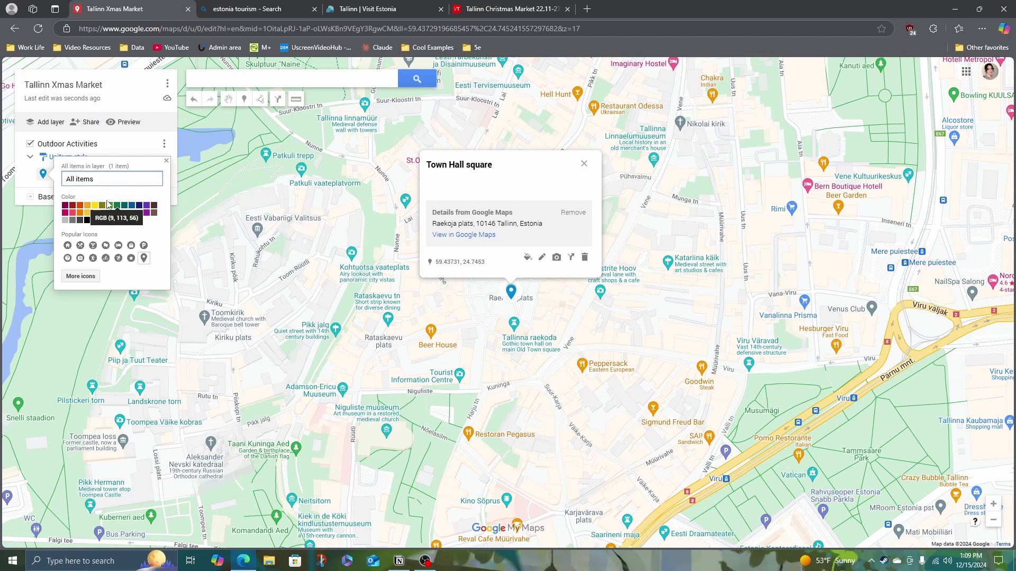
click(134, 217)
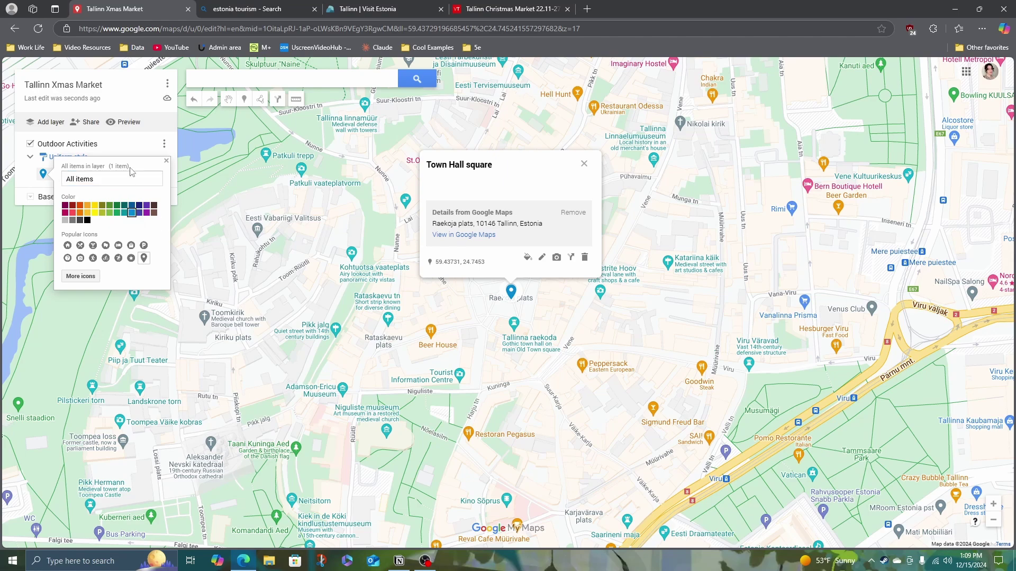
click(82, 276)
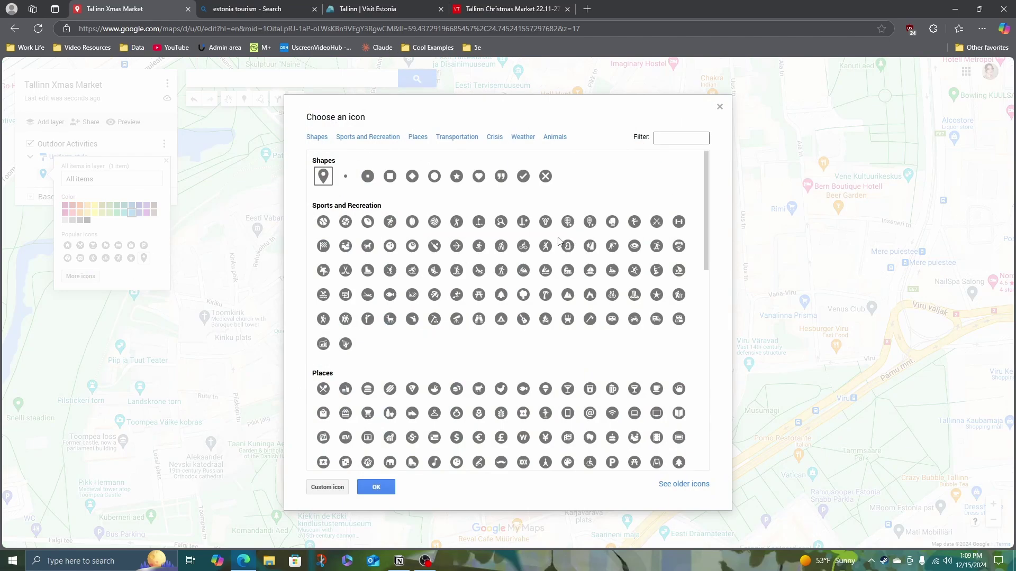
click(501, 294)
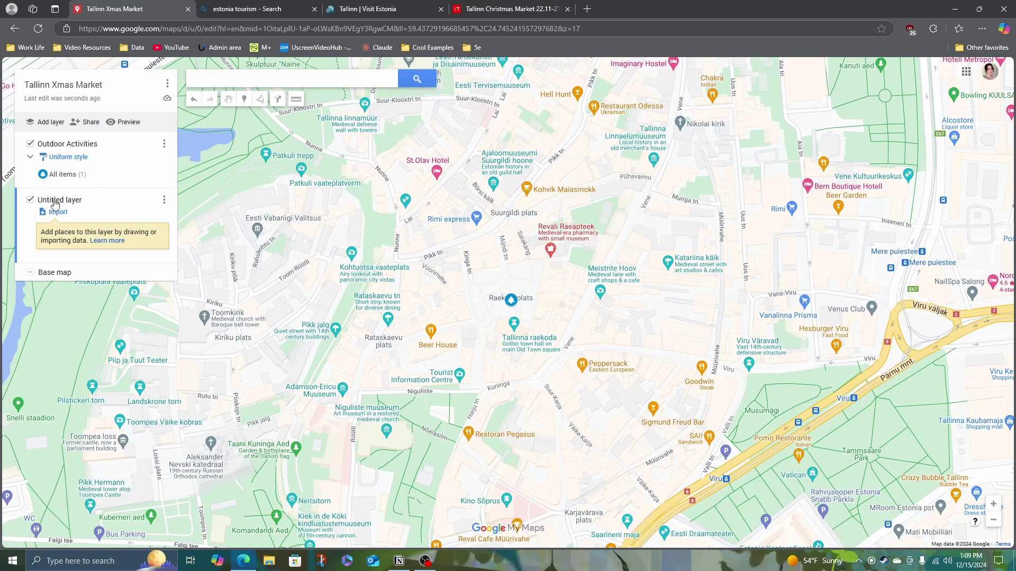
Step: Add three map layers named Hotels, Indoor Activities and Eat
click(59, 200)
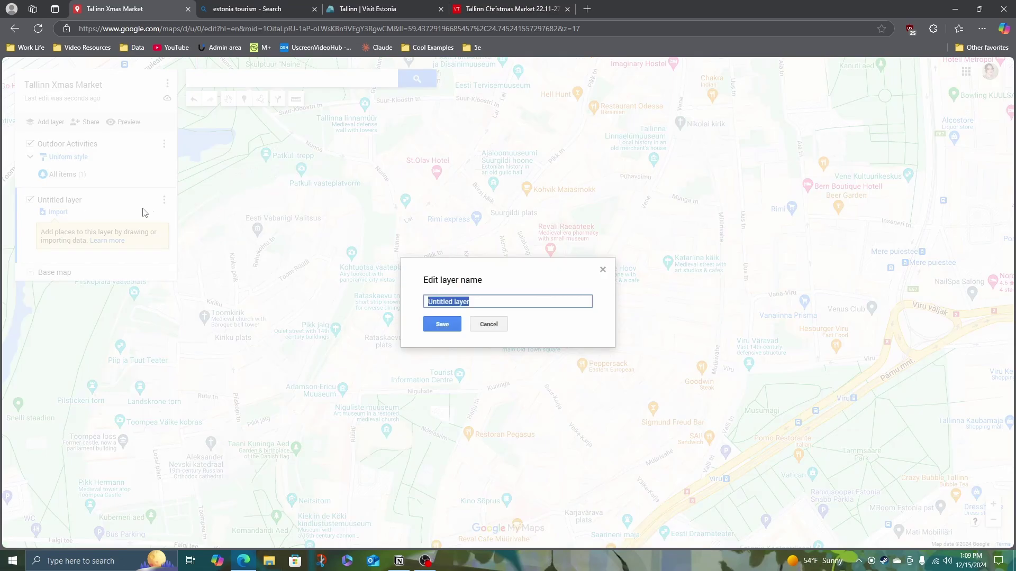
text(Hotels)
key(Return)
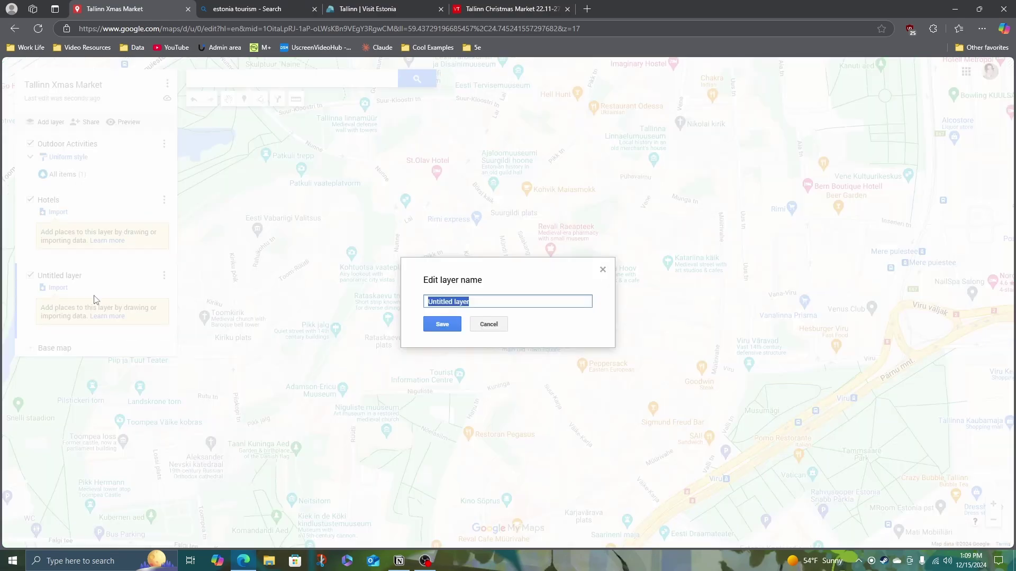
text(Indoor Activities)
key(Return)
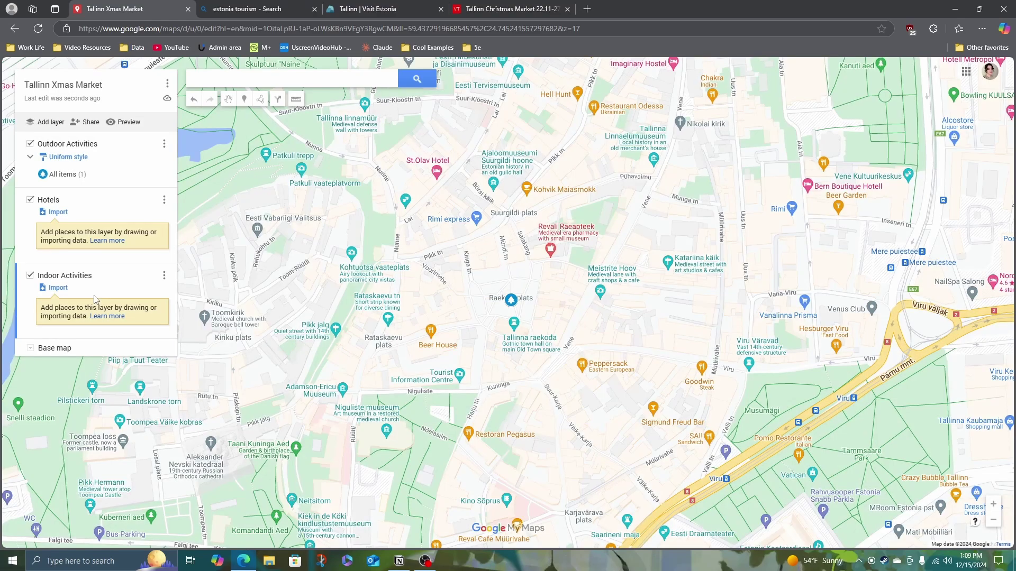
click(51, 121)
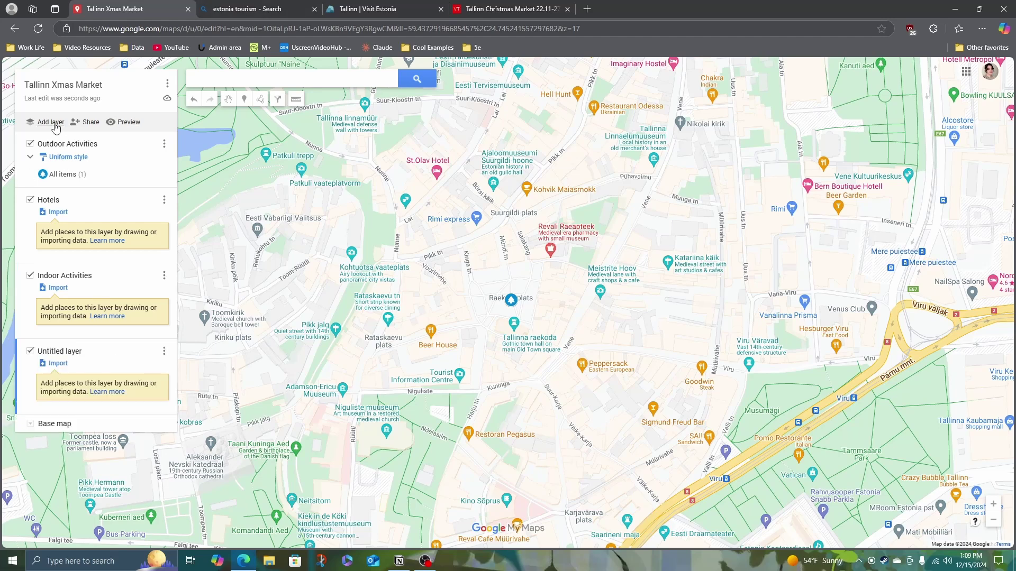
click(167, 354)
click(138, 366)
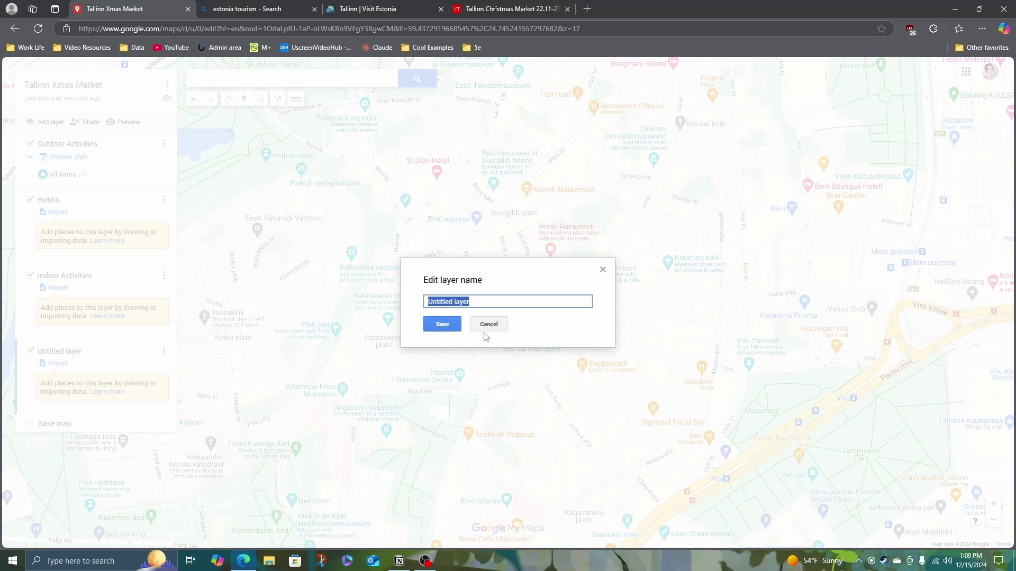
text(Eat)
key(Return)
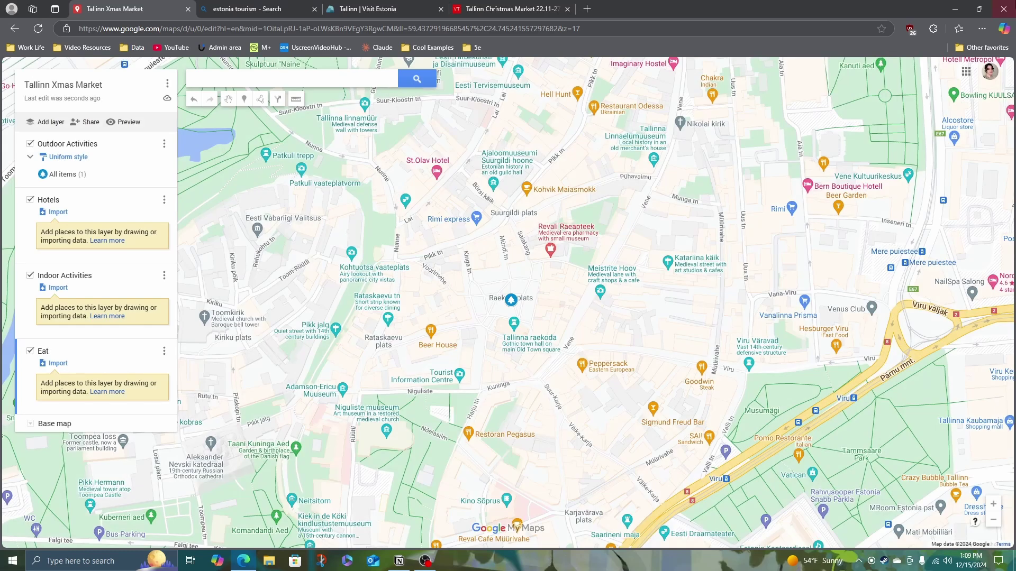
key(alt+Tab)
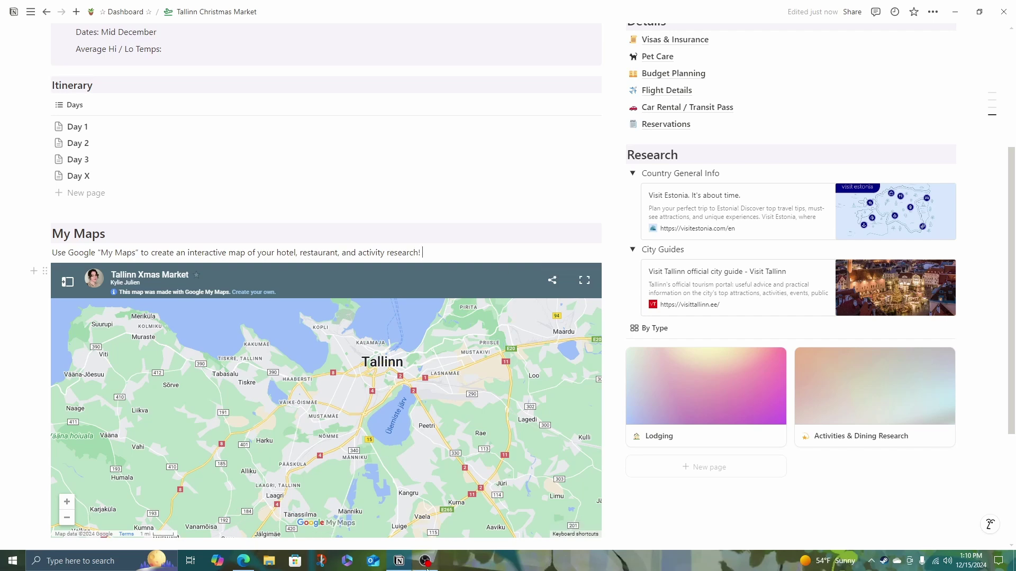
Step: Open the Activities & Dining Research page and scroll through its Trip Research table
click(849, 401)
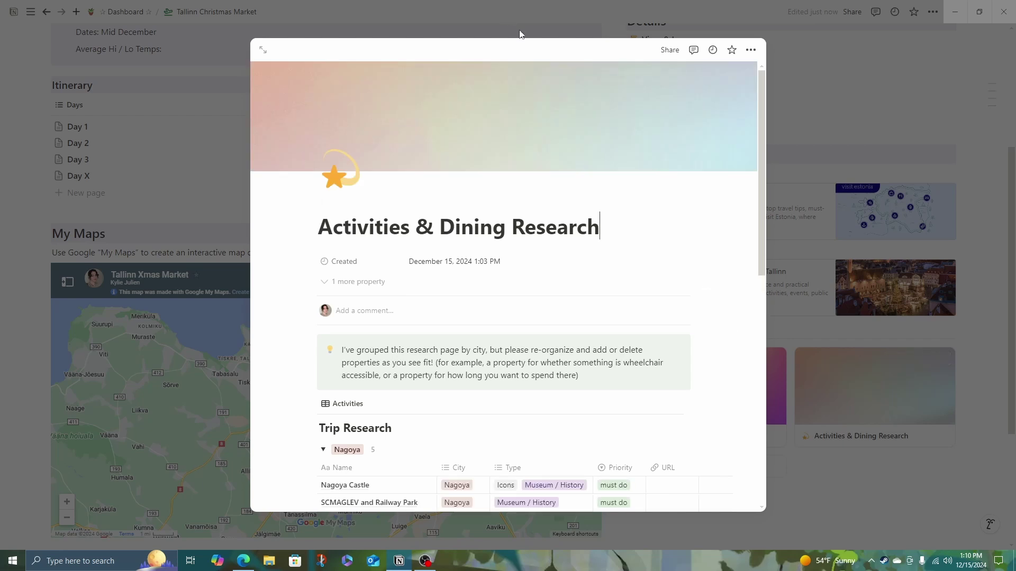
scroll(571, 132, down, 3)
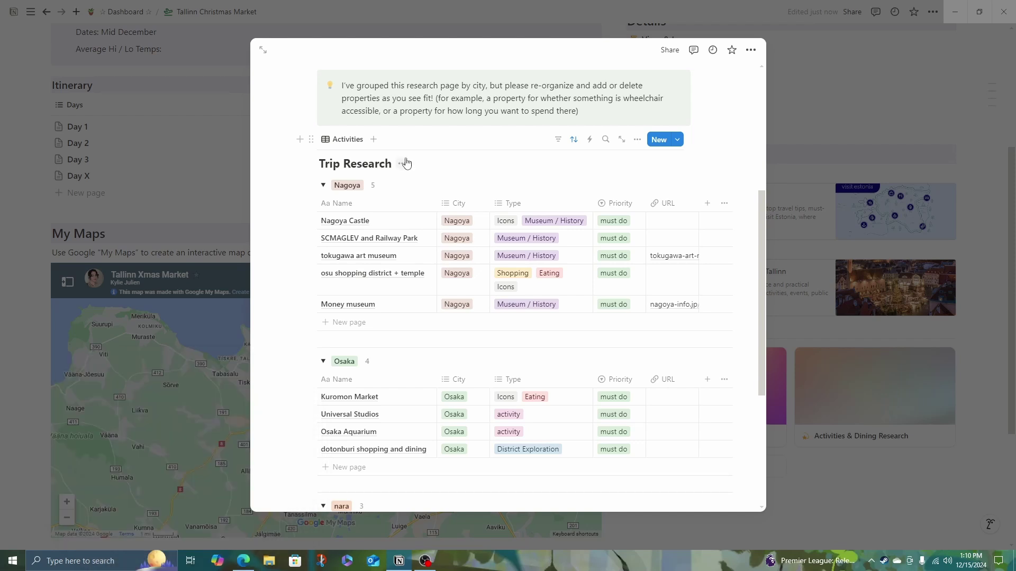
Step: Remove the city grouping from the Trip Research Activities view
click(637, 139)
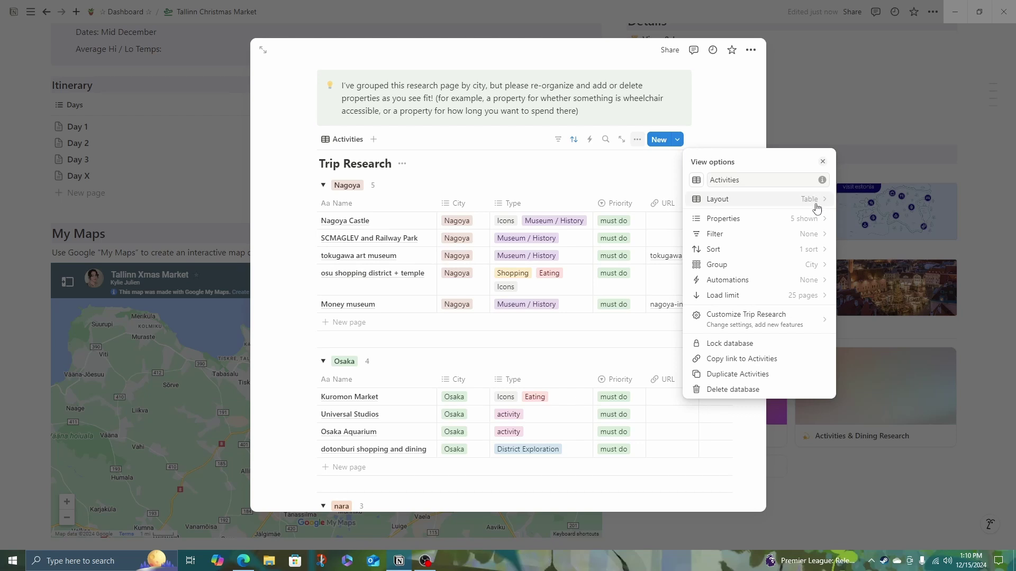
click(805, 265)
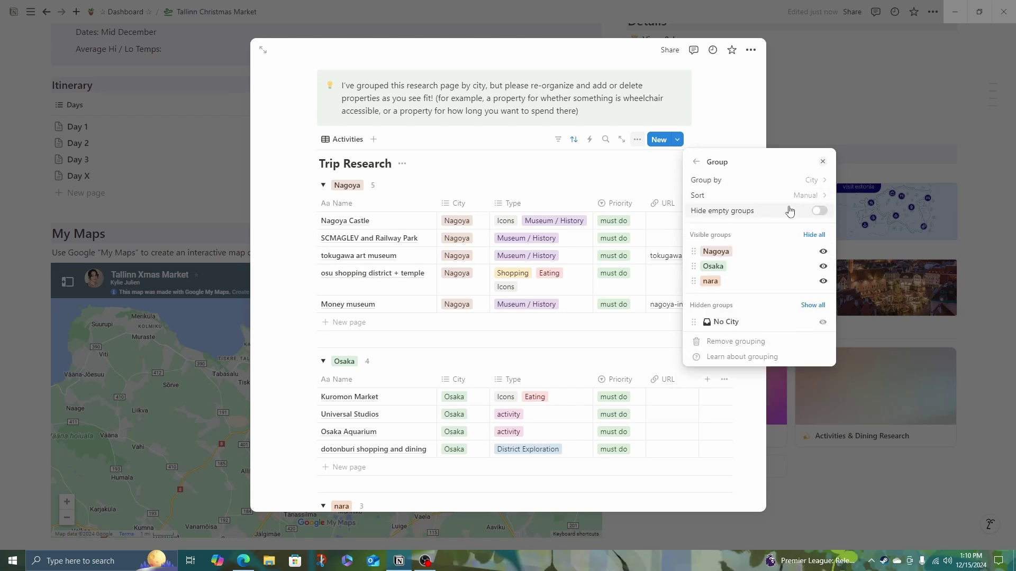
click(815, 180)
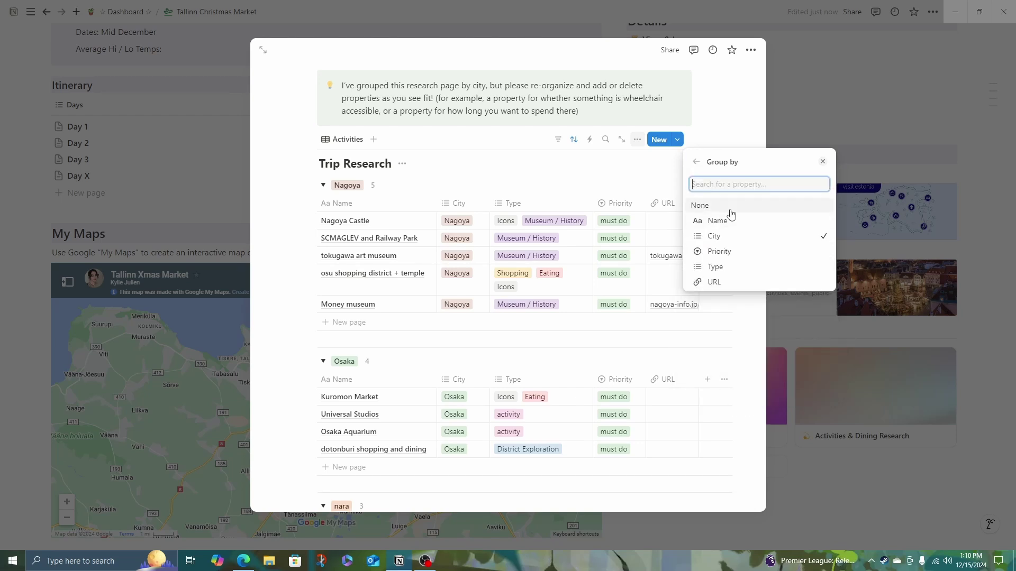
click(699, 205)
key(Escape)
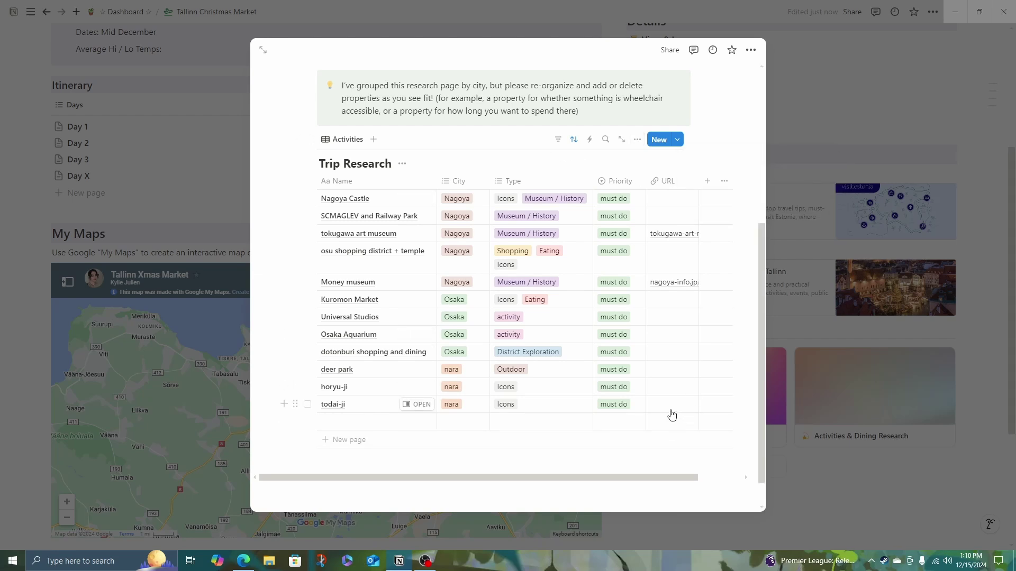
Step: Erase the contents of all the old Japan activity rows, leaving them blank
drag(672, 415, 311, 191)
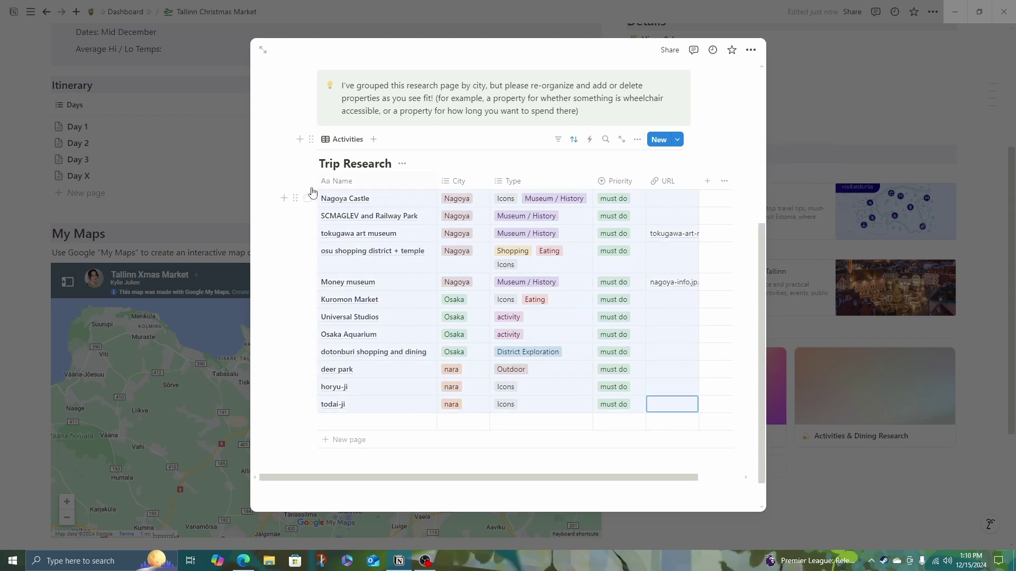
key(Delete)
click(369, 229)
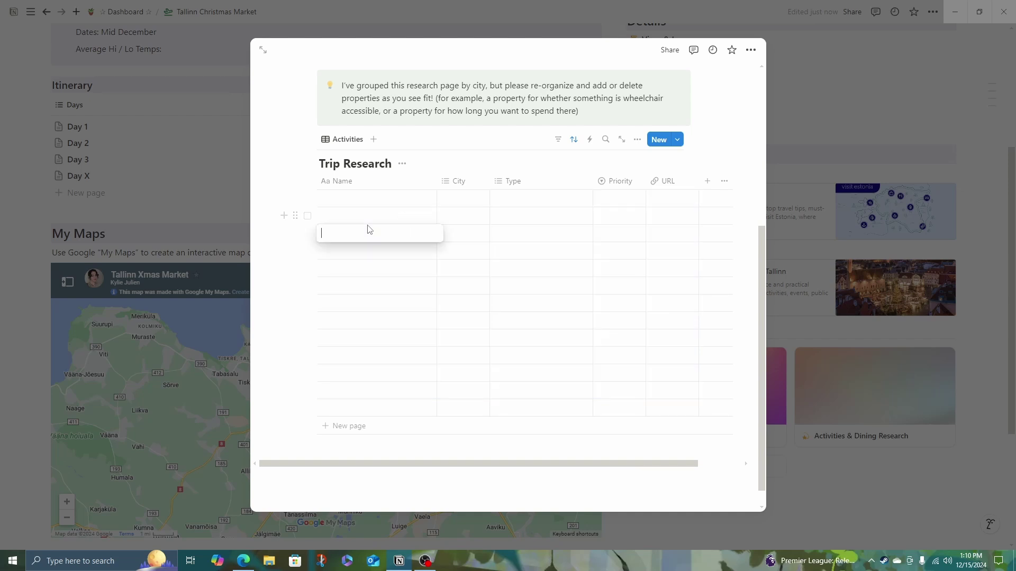
key(Escape)
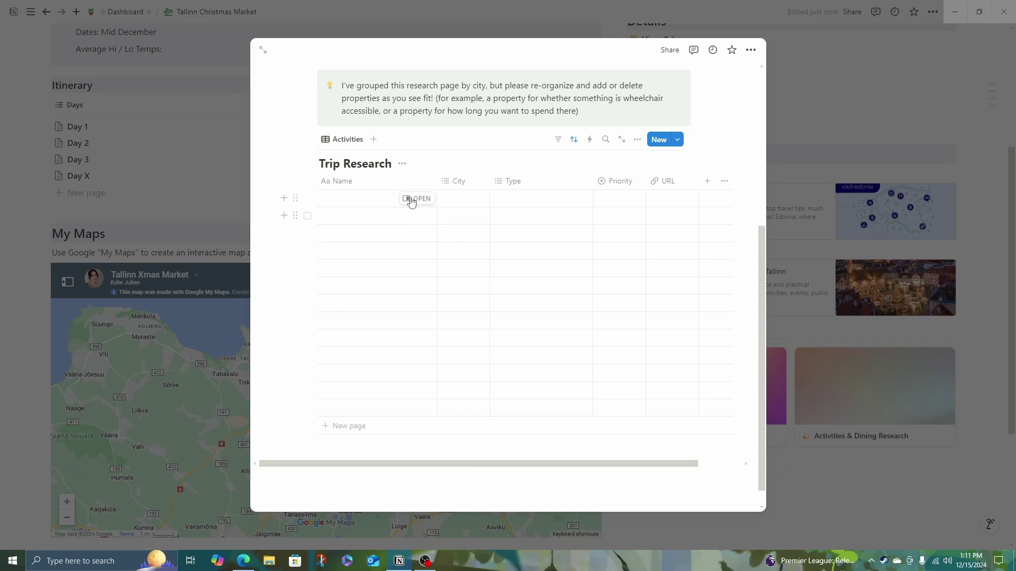
Step: Add a Xmas Market row with city Tallinn, types Icons, Outdoor, Shopping, and priority must do
click(349, 202)
text(Xmas Market)
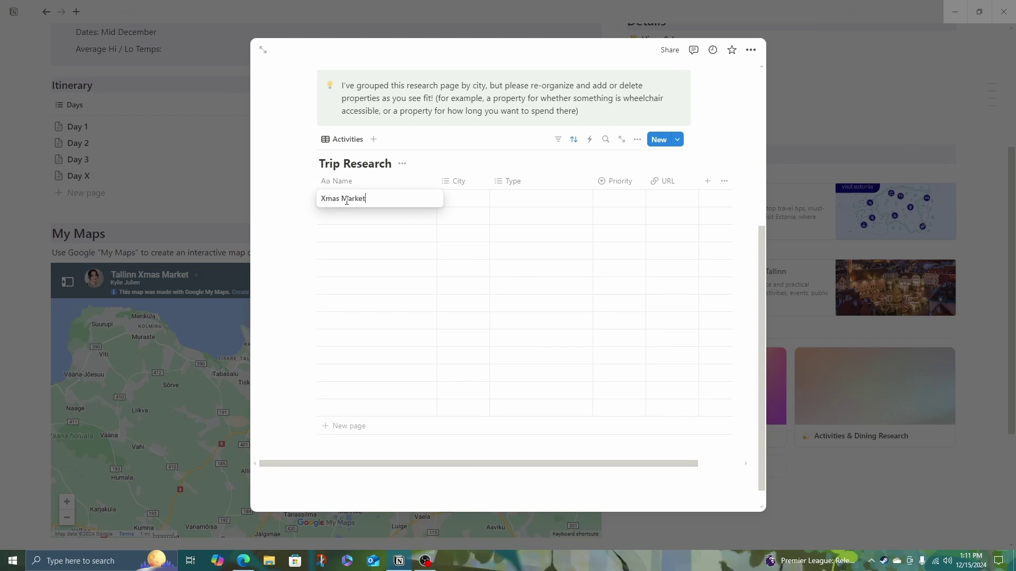
click(461, 204)
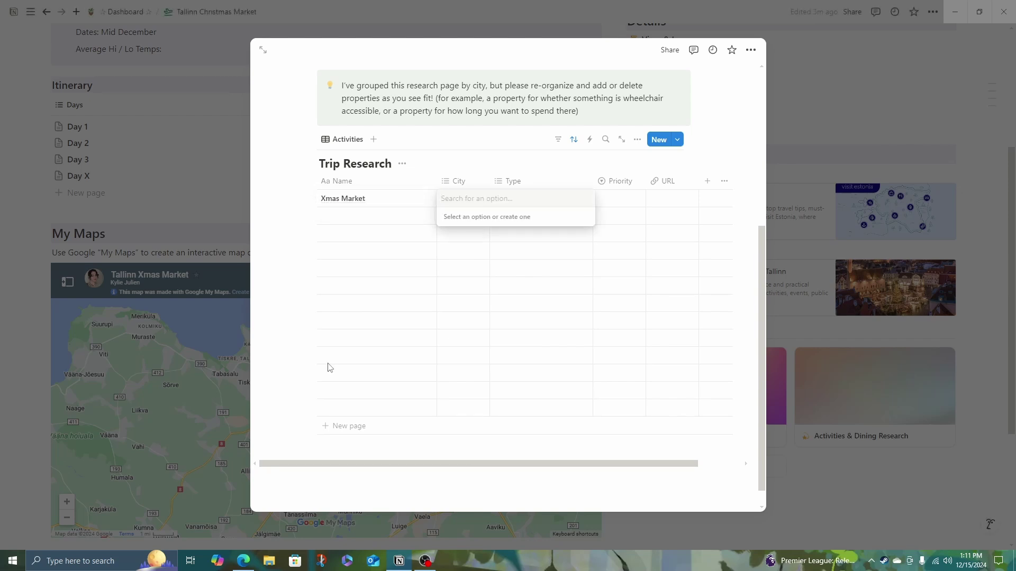
text(Tallinn)
key(Return)
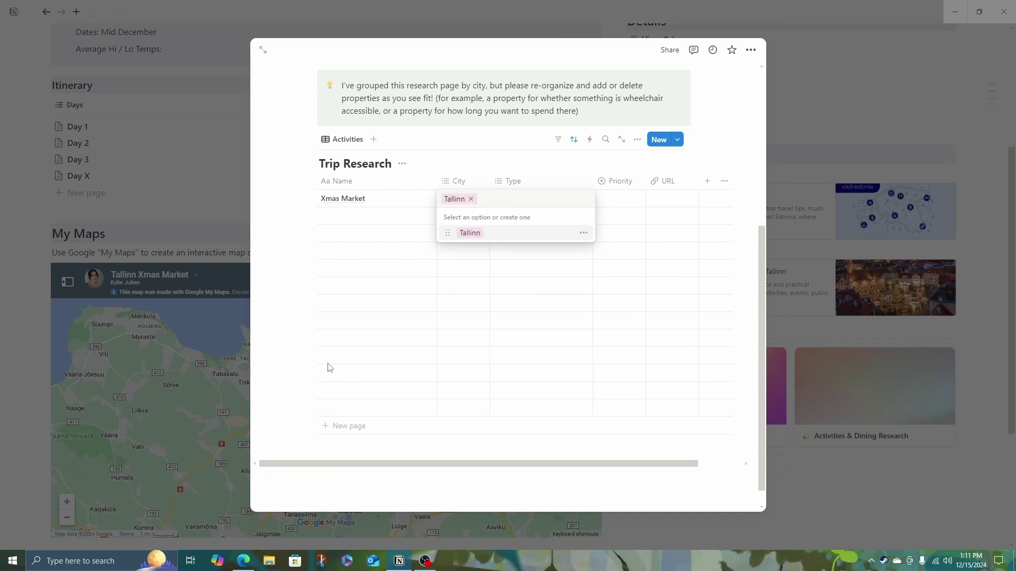
key(Escape)
click(518, 199)
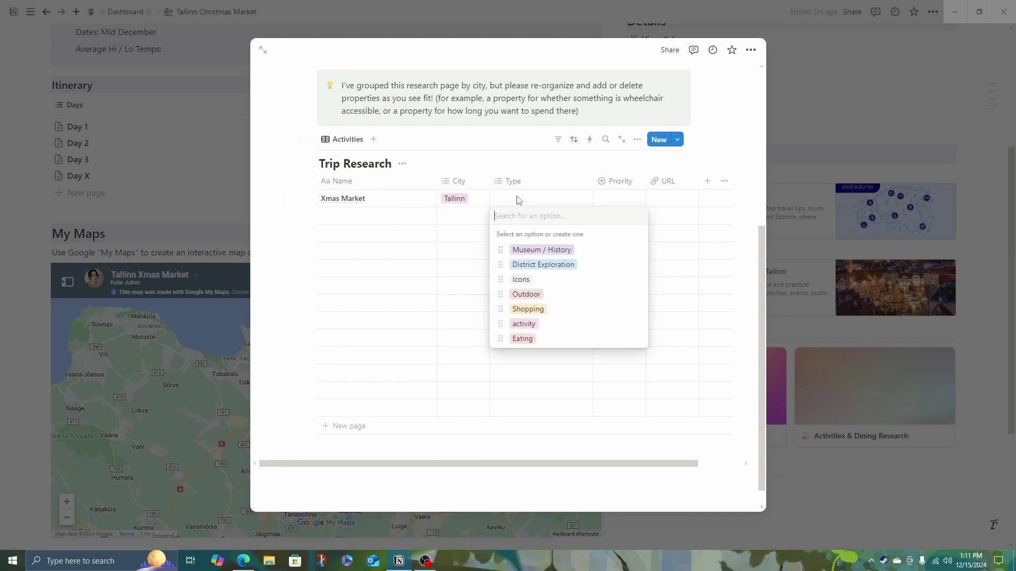
click(521, 280)
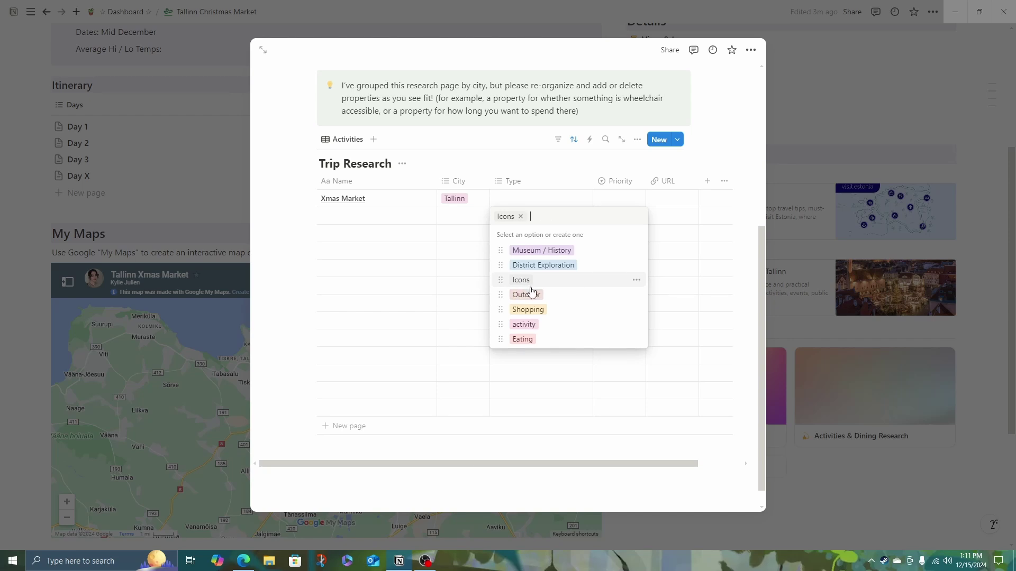
click(526, 294)
click(527, 310)
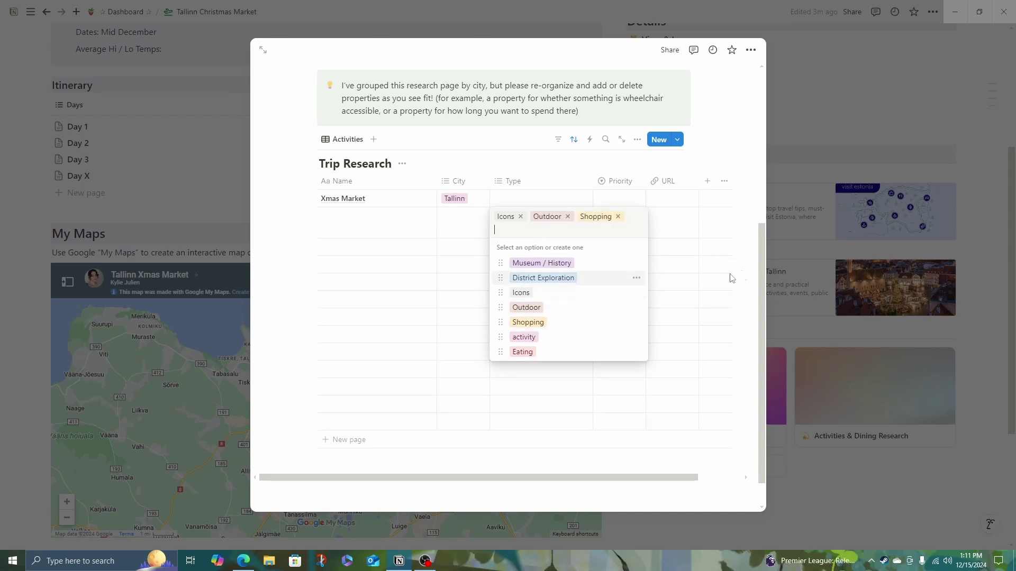
key(Escape)
click(603, 204)
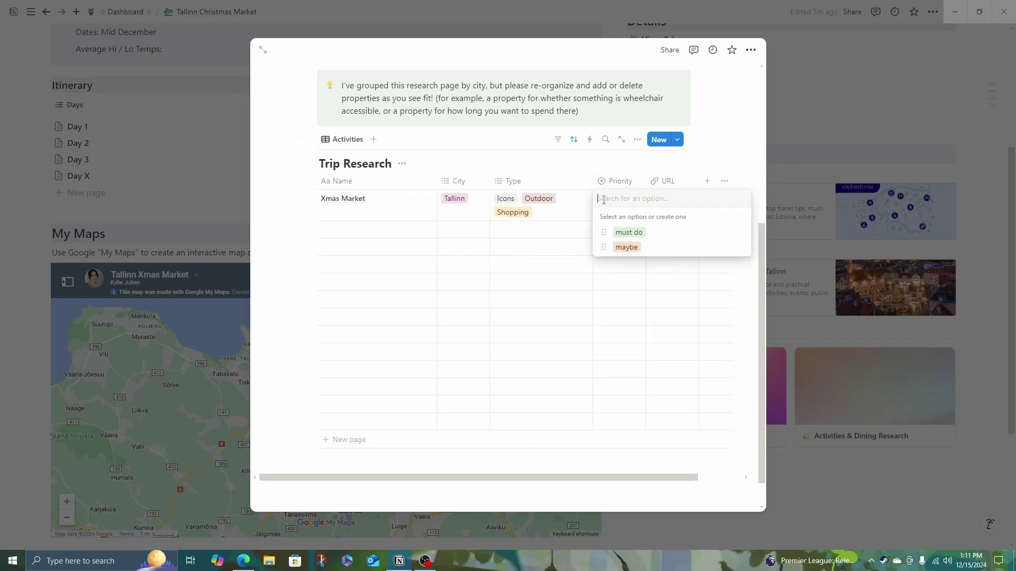
click(622, 239)
Step: Paste the Tallinn Christmas Market event page URL from Edge into the row's link
click(656, 199)
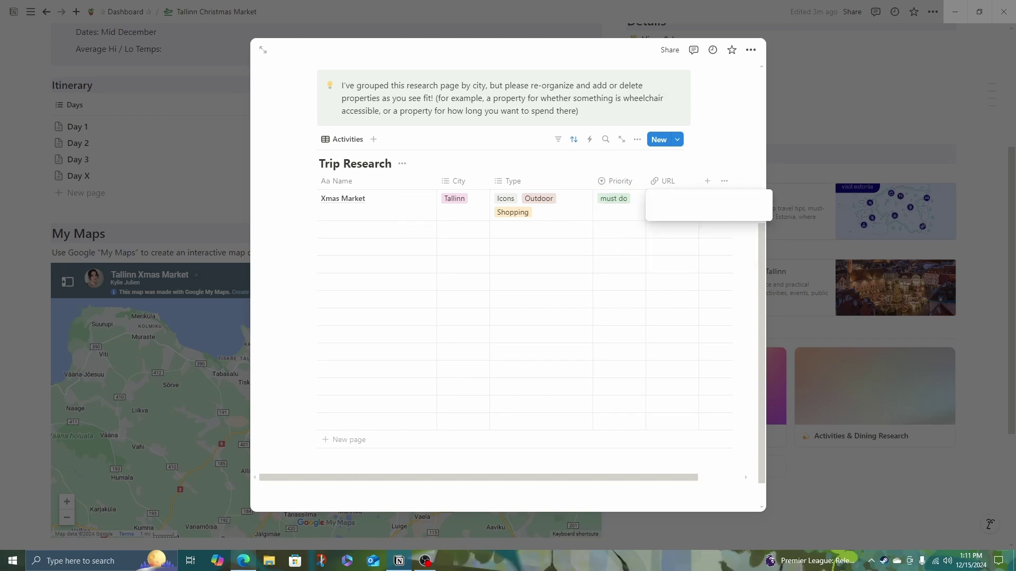
click(245, 562)
click(521, 9)
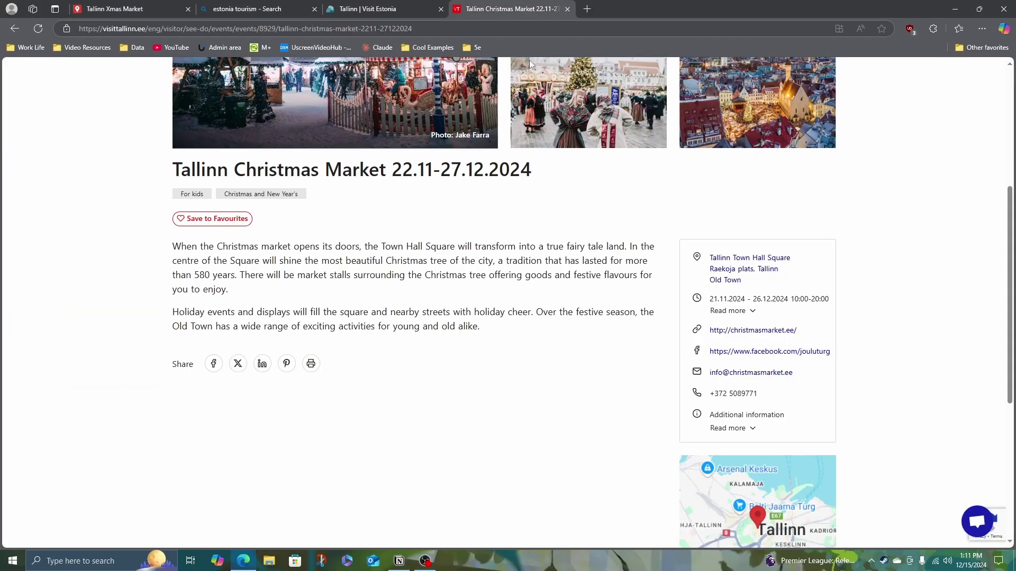
click(467, 32)
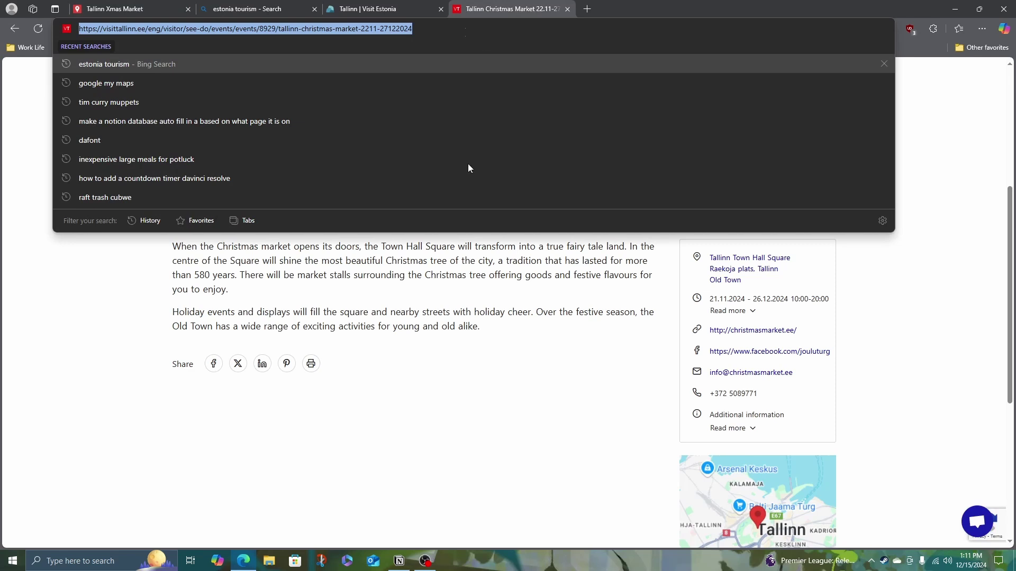
key(alt+Tab)
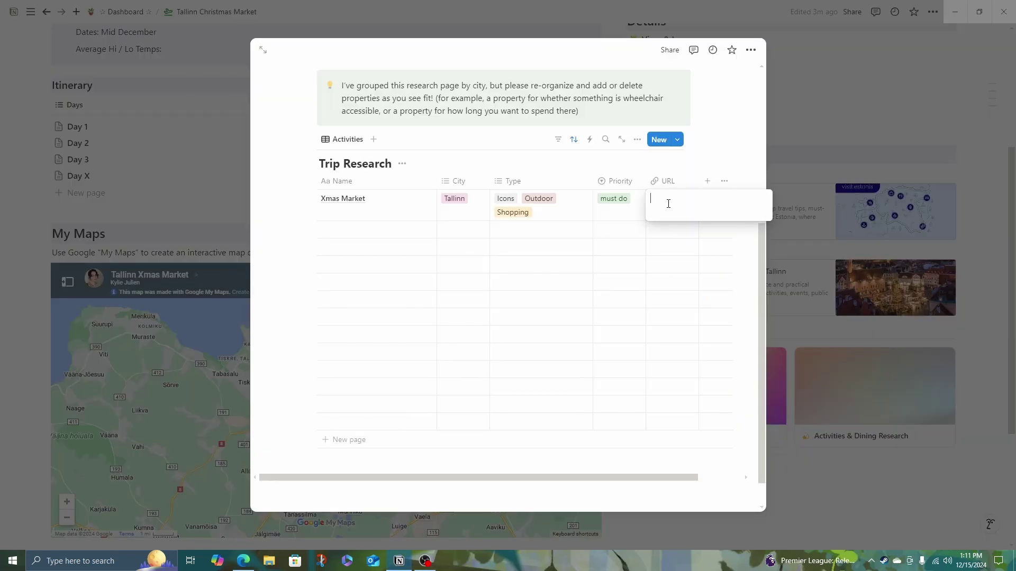
key(ctrl+v)
click(354, 234)
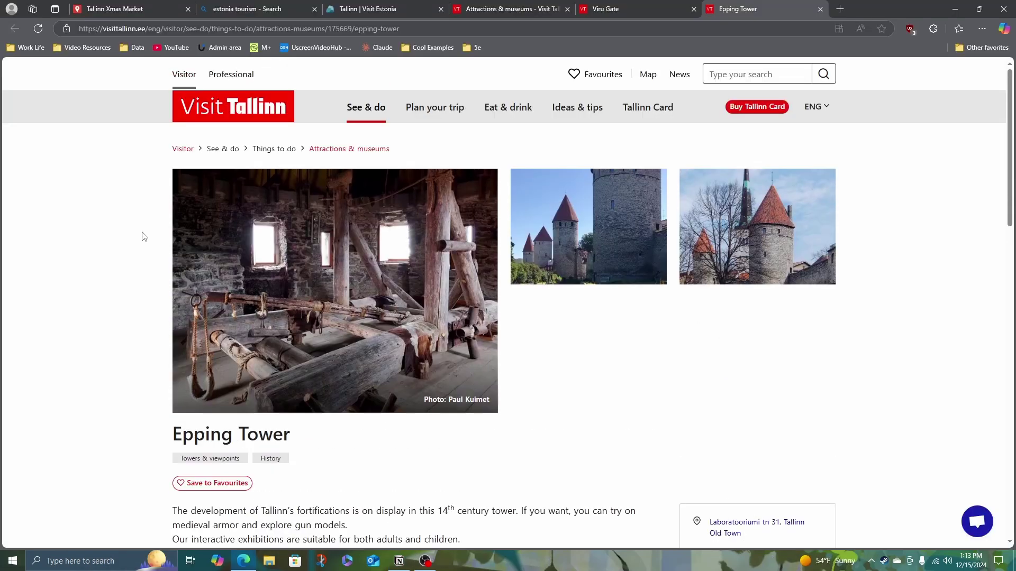
Step: Add Epping Tower: city Tallinn, types Icons and Museum / History, priority maybe, plus its page link
key(ctrl+l)
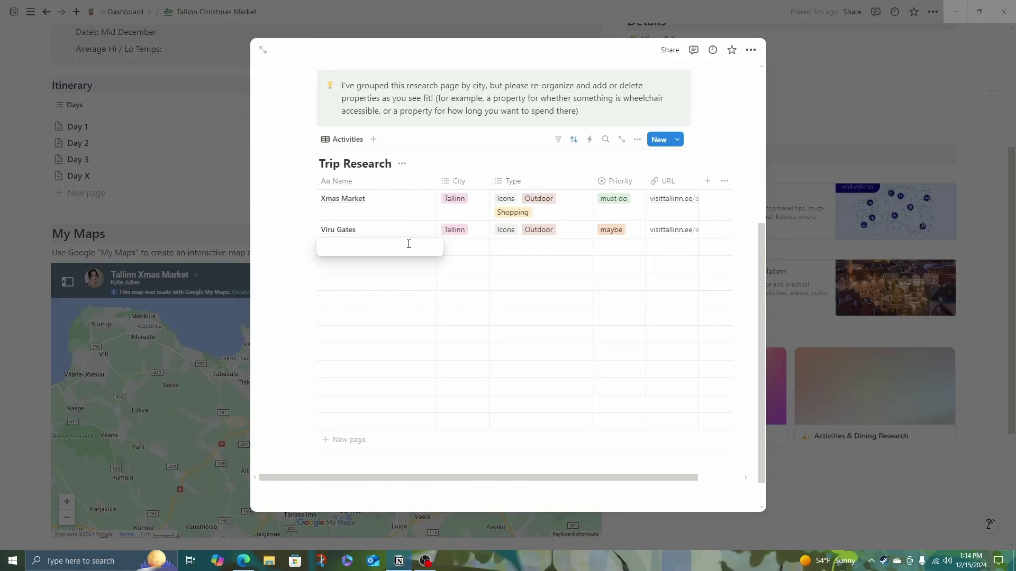
text(Epping Tower)
click(478, 248)
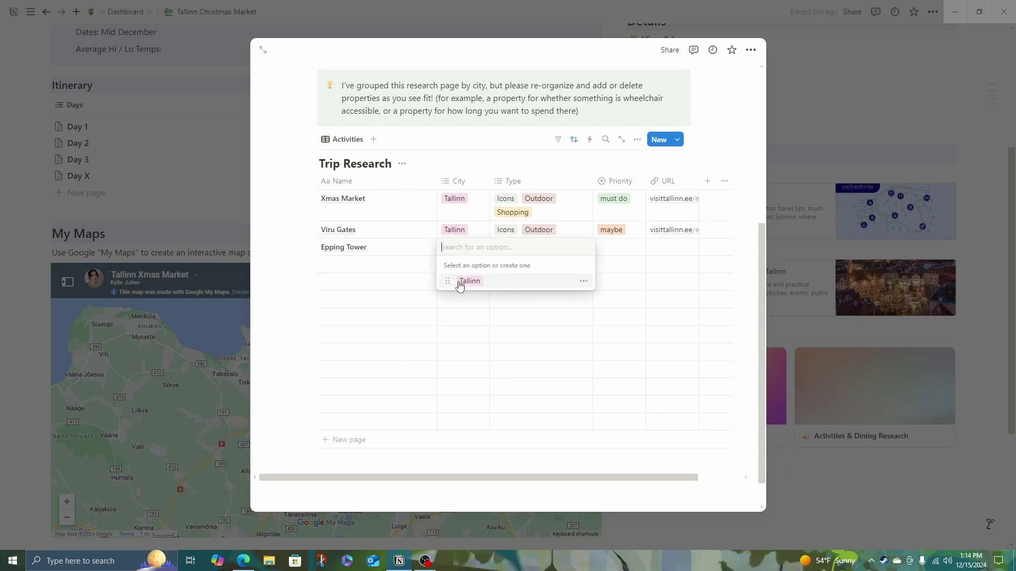
click(460, 279)
click(554, 249)
click(521, 311)
click(541, 281)
click(619, 247)
click(614, 280)
click(672, 247)
key(ctrl+v)
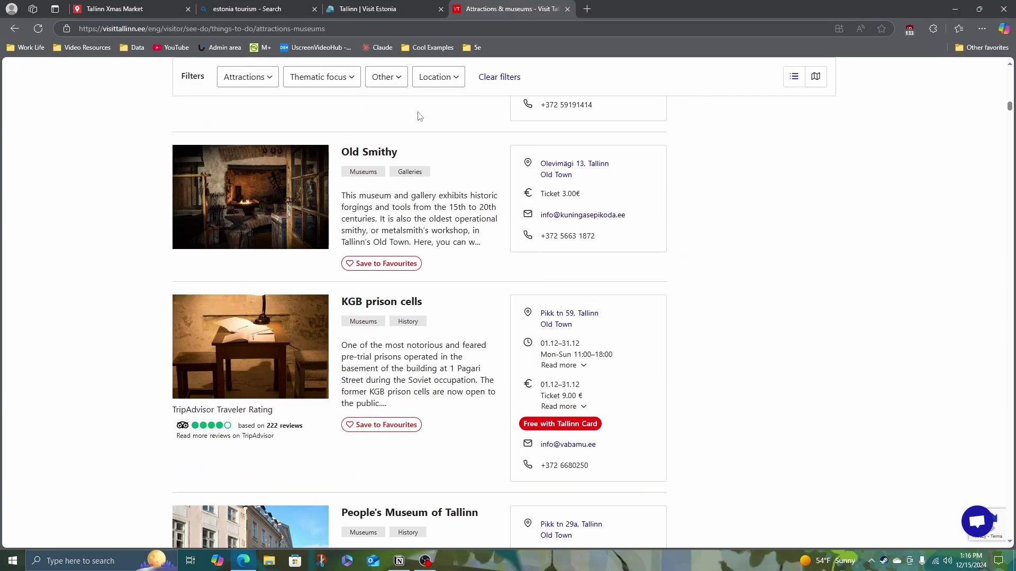
Step: Open the Old Smithy detail page and copy its web address
click(369, 151)
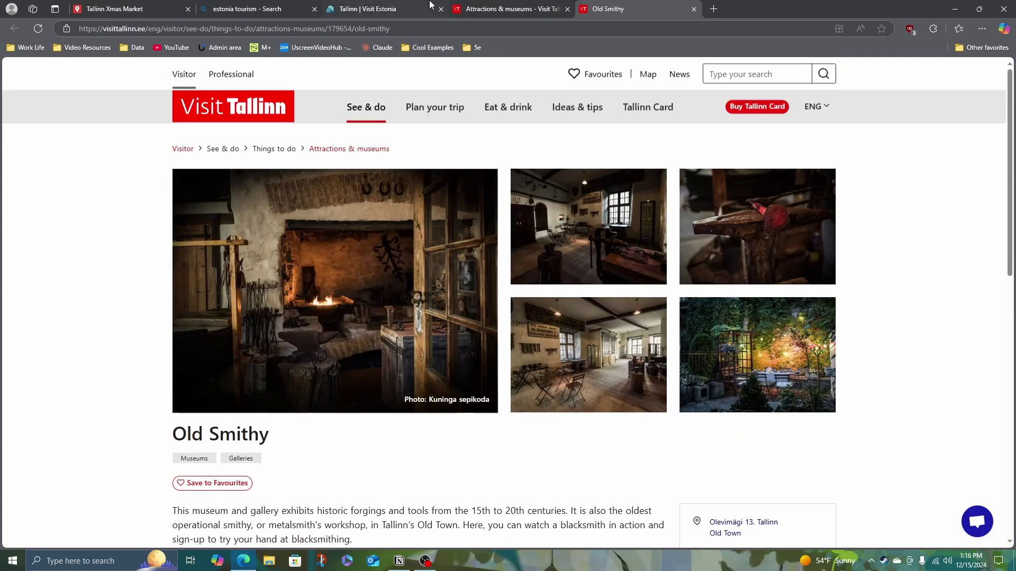
key(ctrl+l)
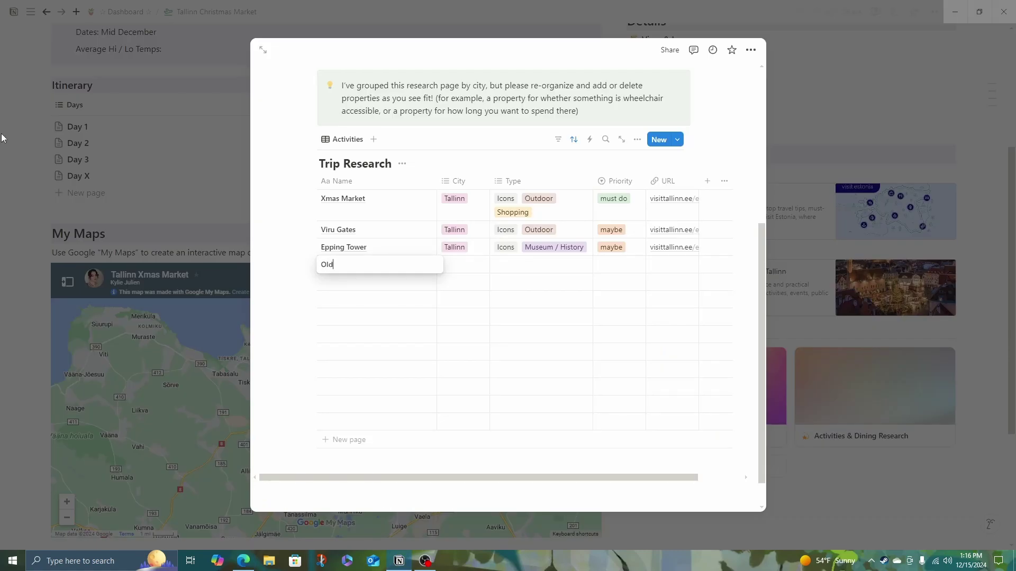
text(Smithy)
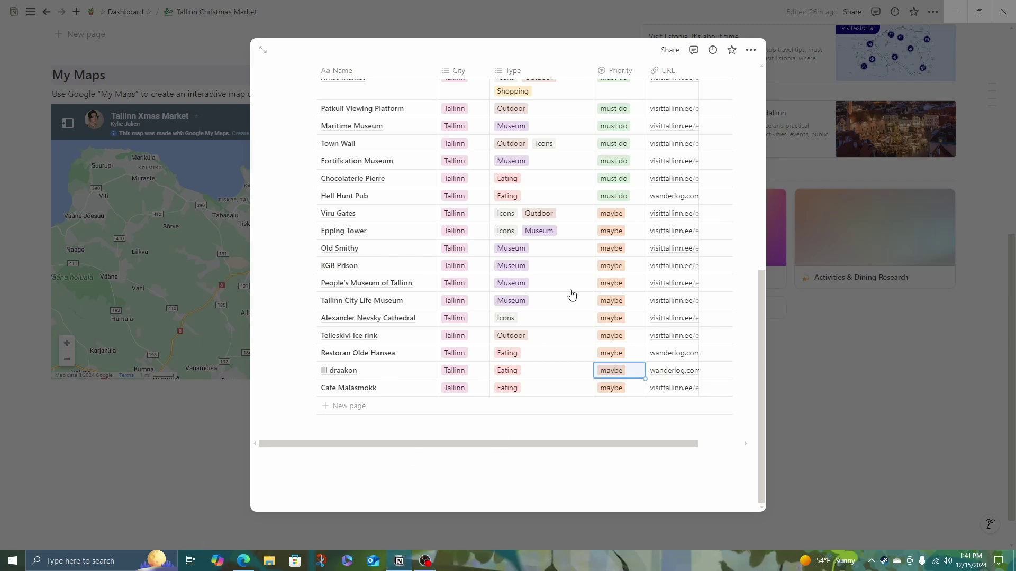
scroll(569, 292, up, 3)
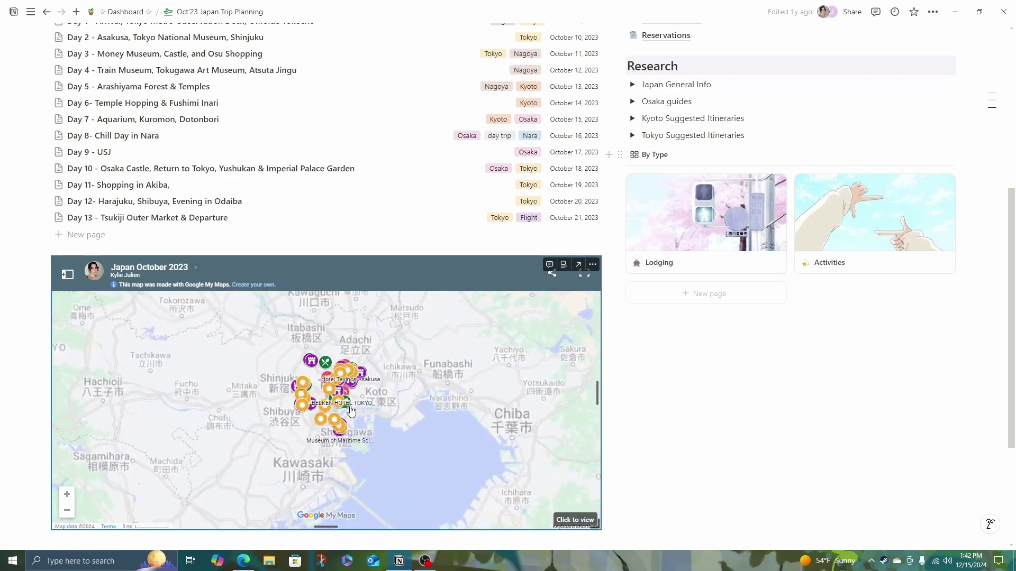
Step: Scroll the Japan trip page and pan its embedded Tokyo map to review the pins
scroll(351, 410, up, 3)
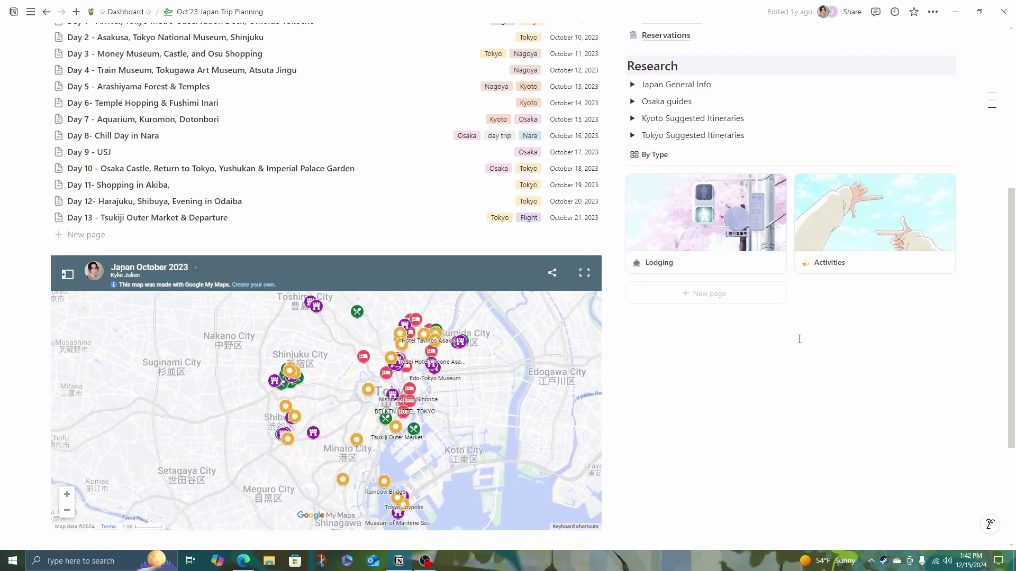
scroll(394, 196, down, 5)
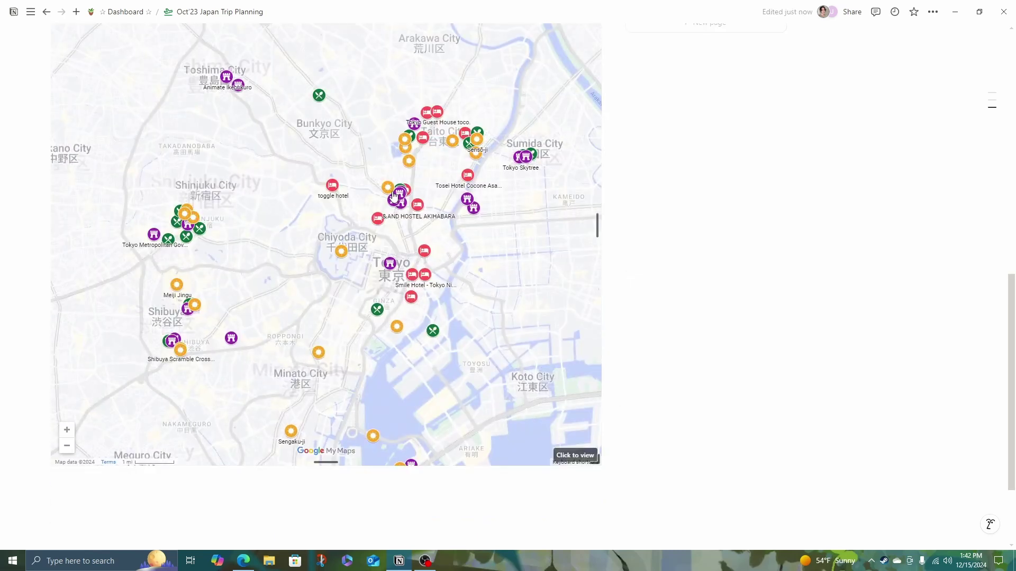
scroll(395, 196, down, 2)
scroll(398, 197, up, 2)
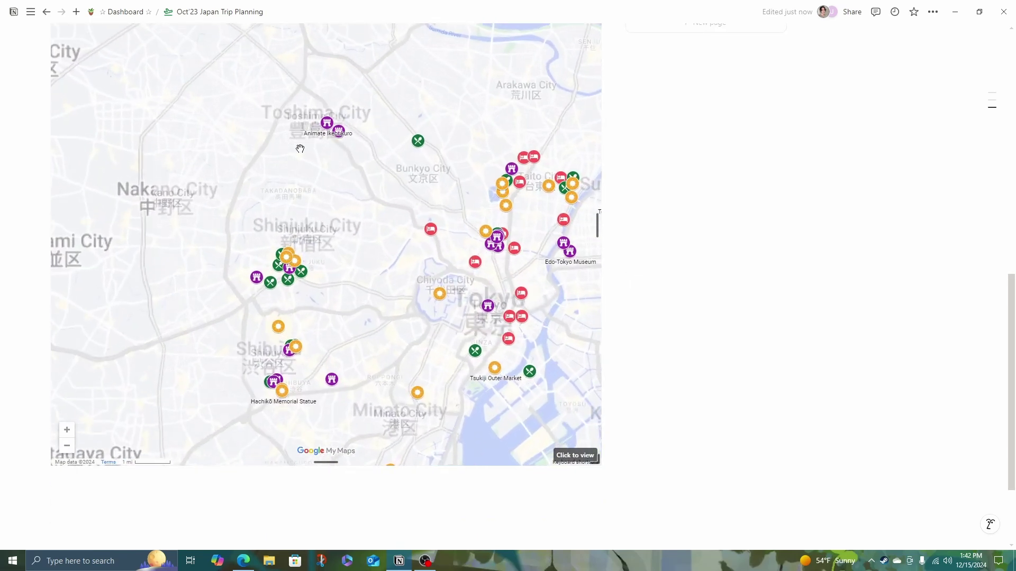
drag(247, 106, 273, 110)
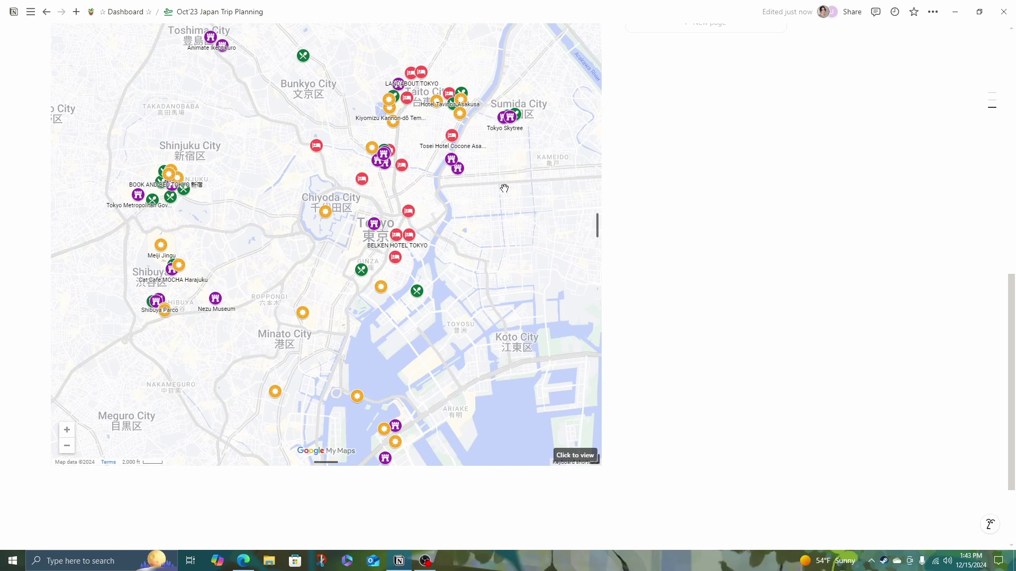
scroll(385, 242, up, 2)
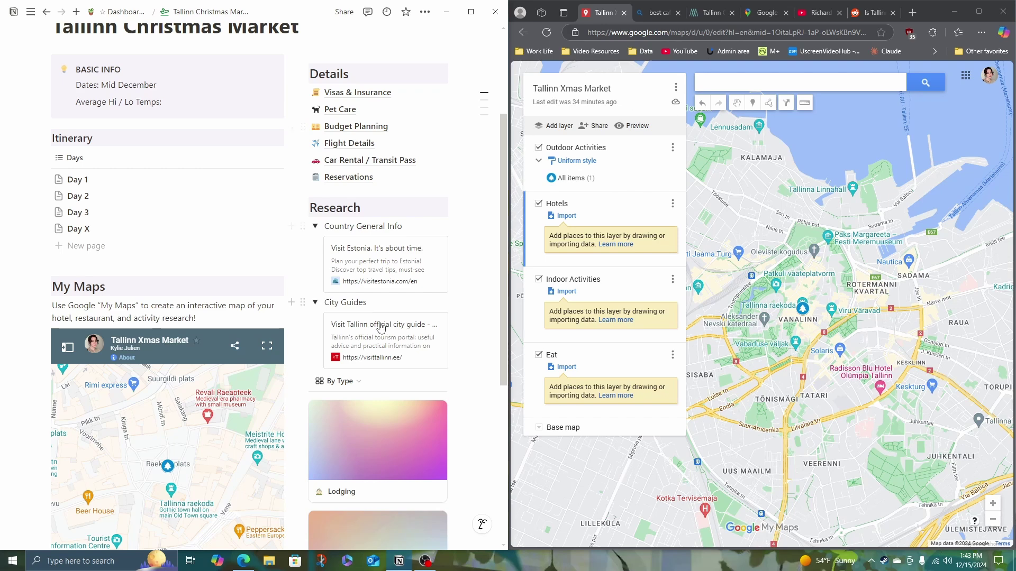
Step: Search 'patkuli' and add Patkuli Viewing Platform to the Outdoor Activities layer
scroll(380, 339, down, 3)
click(381, 422)
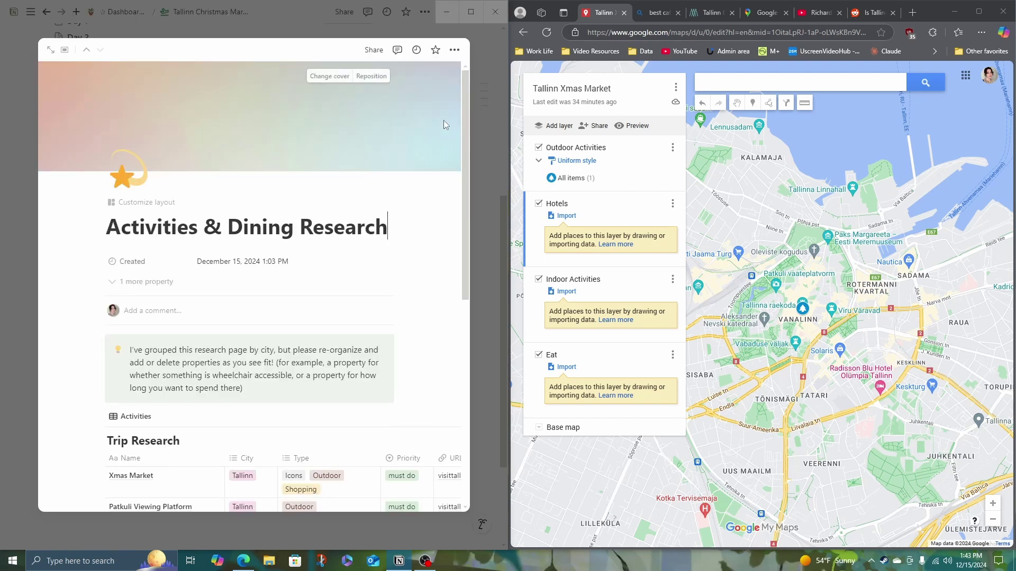
scroll(200, 171, down, 6)
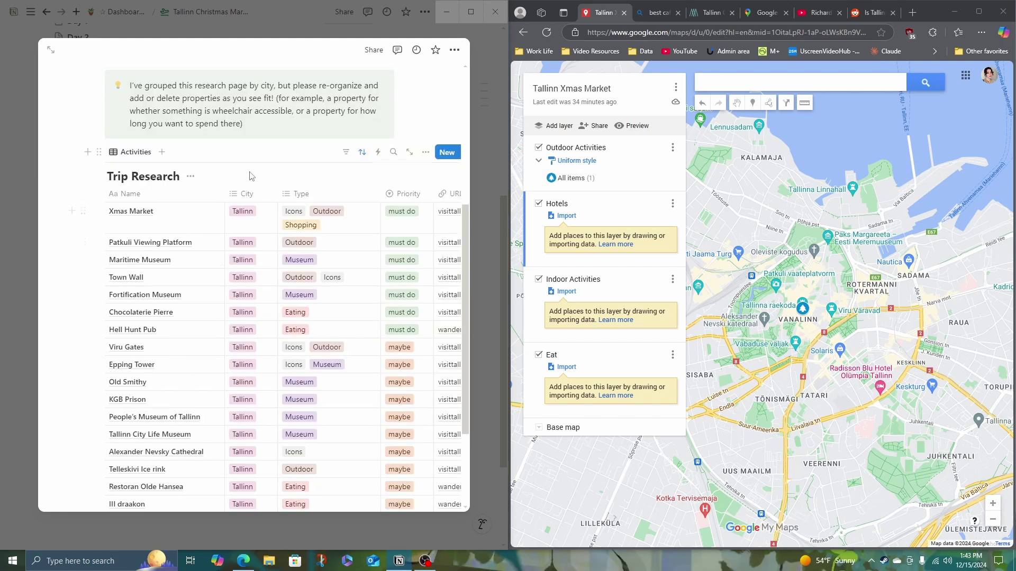
click(737, 81)
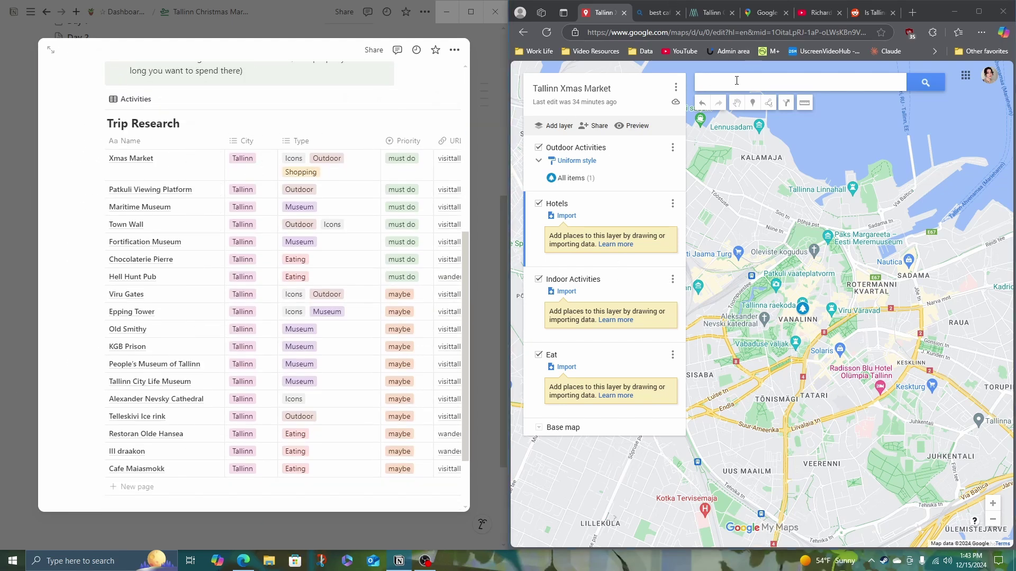
text(patkuli)
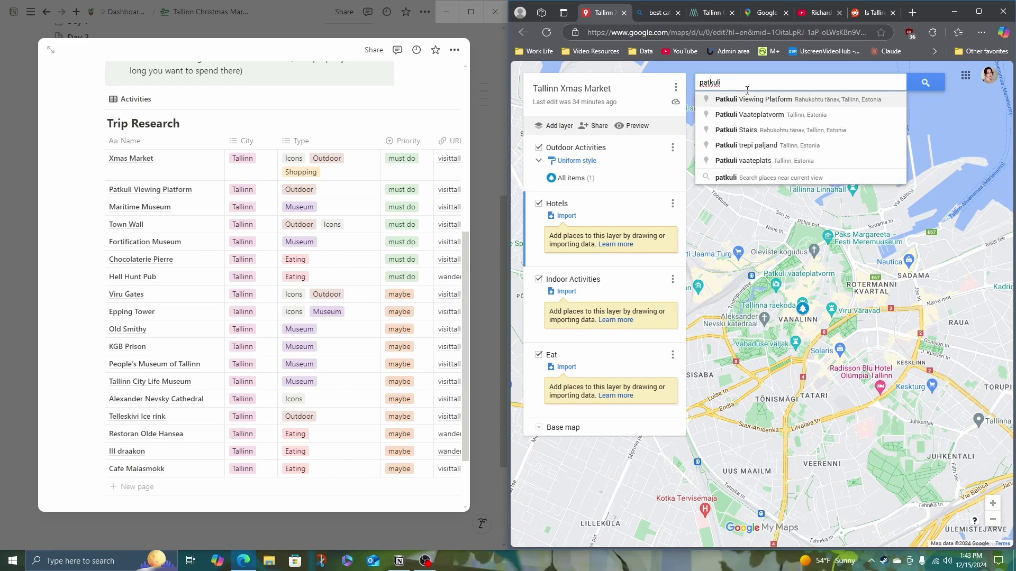
click(753, 99)
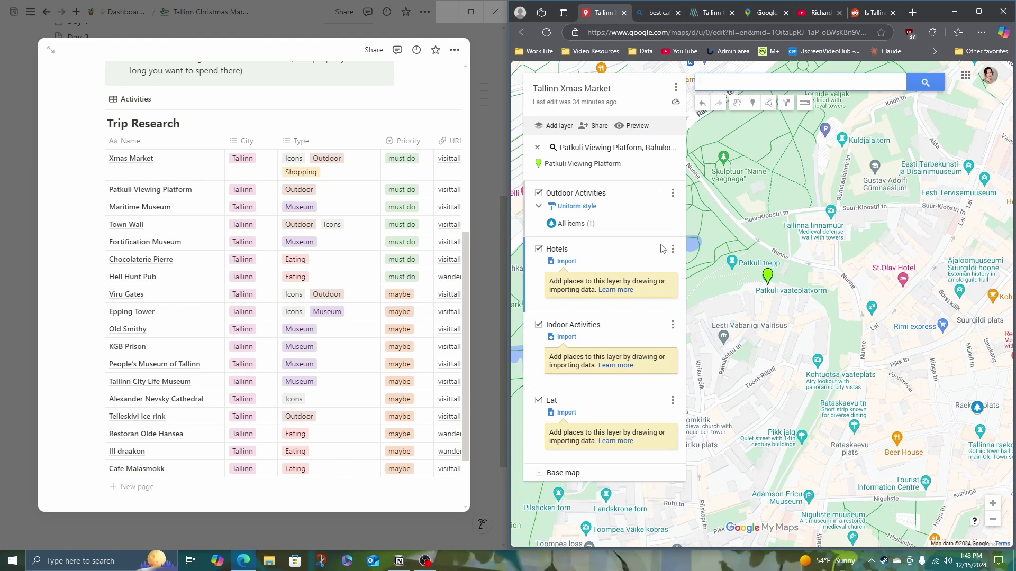
click(623, 214)
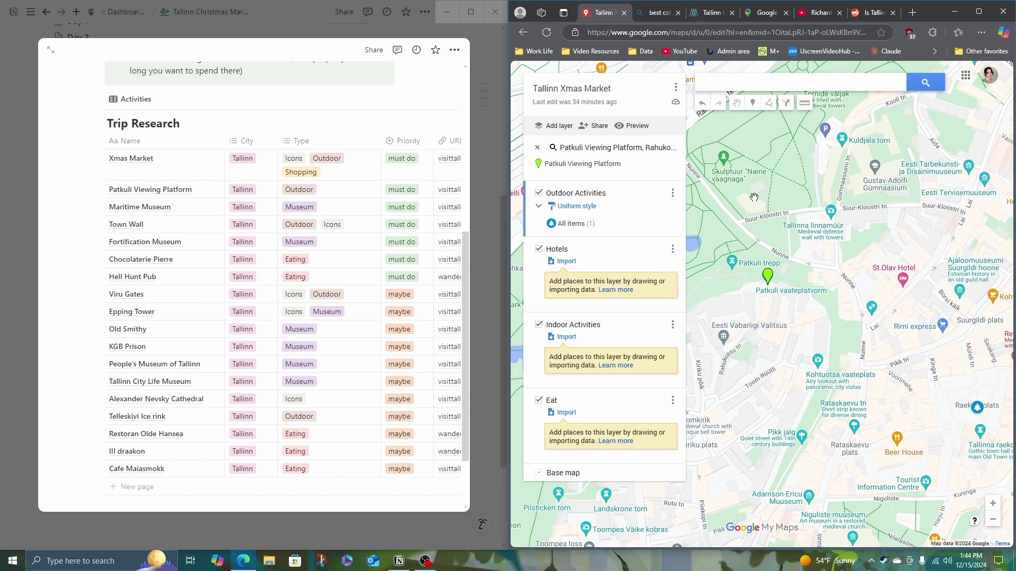
click(766, 282)
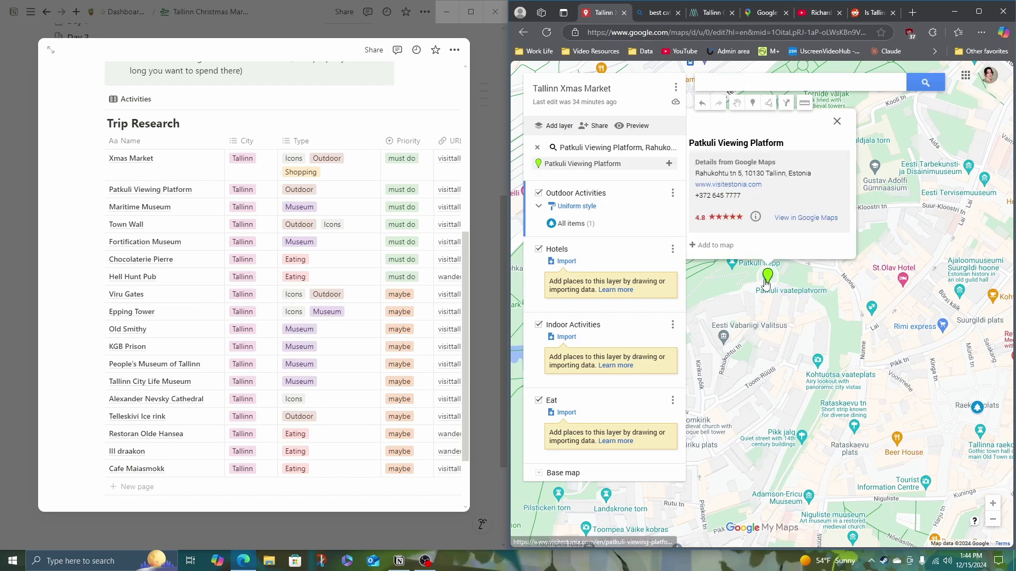
click(709, 245)
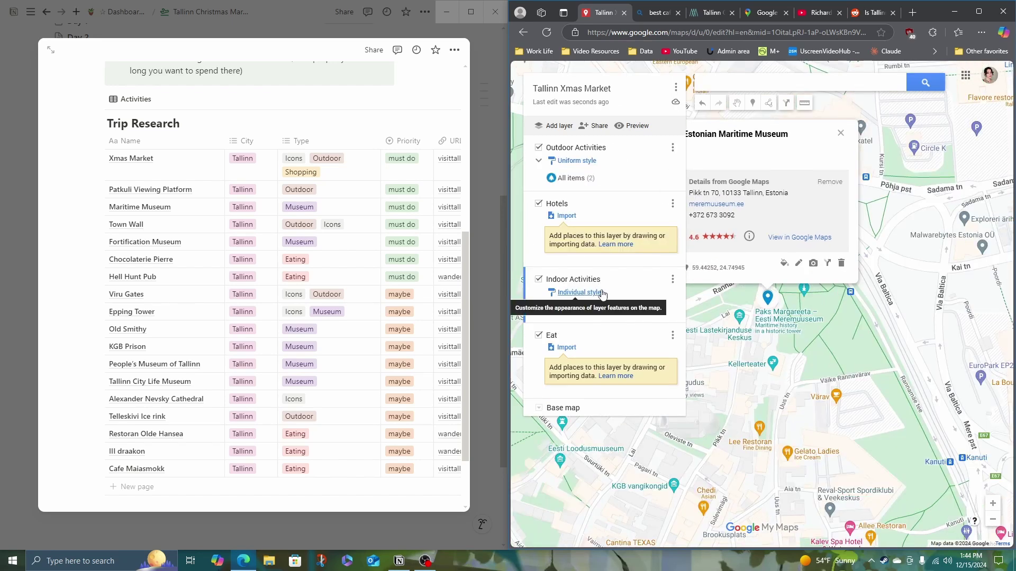
Step: Switch Indoor Activities to a uniform style with orange markers, then search the icons for 'museum'
click(602, 293)
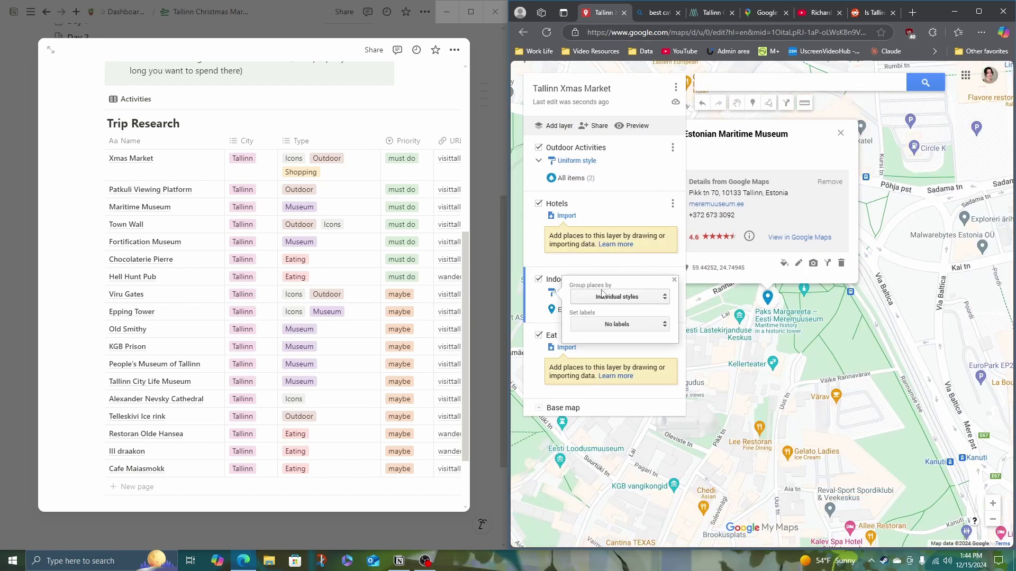
click(638, 295)
click(621, 268)
click(668, 311)
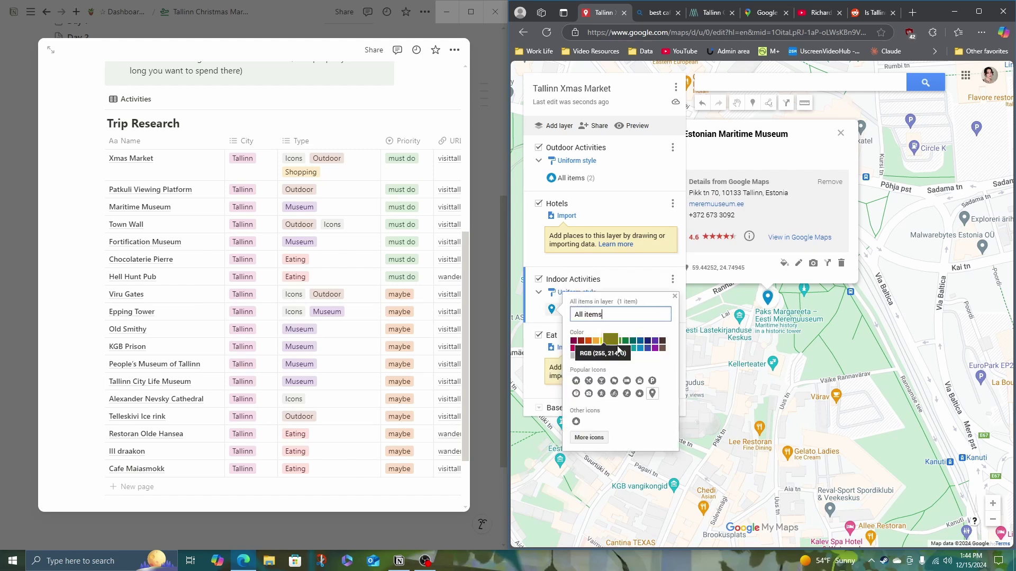
click(599, 342)
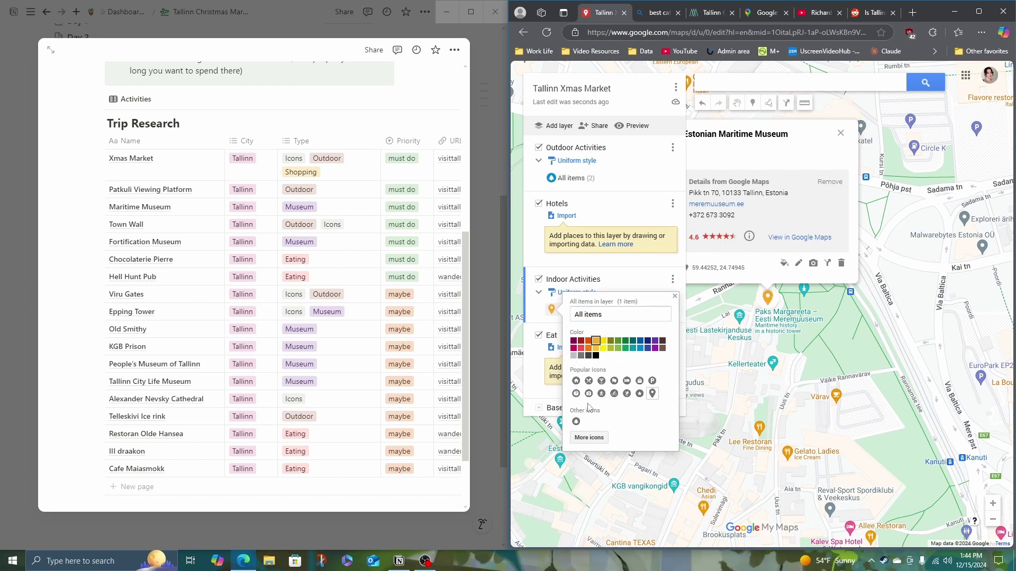
click(597, 439)
scroll(747, 192, down, 1)
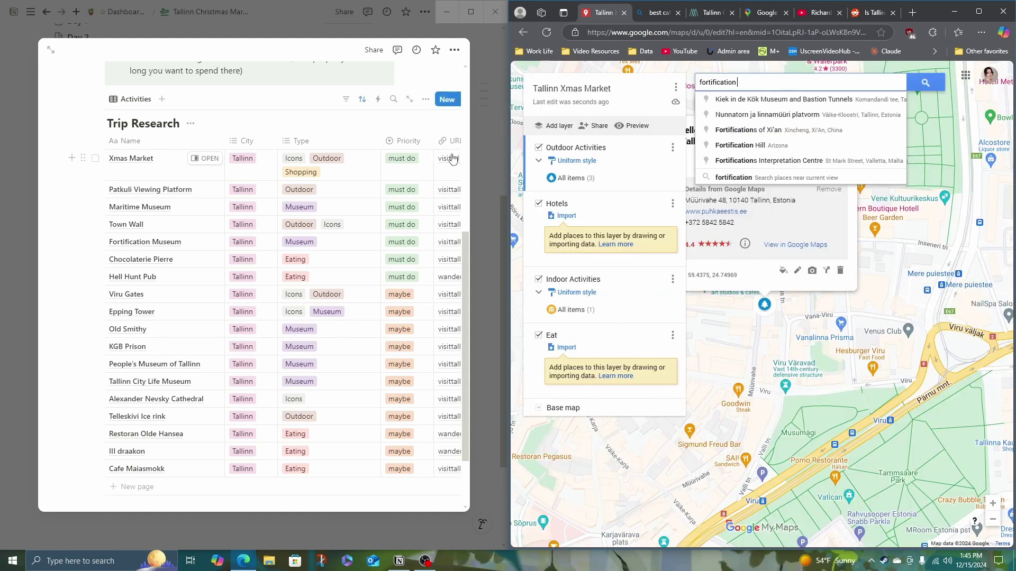
text(m)
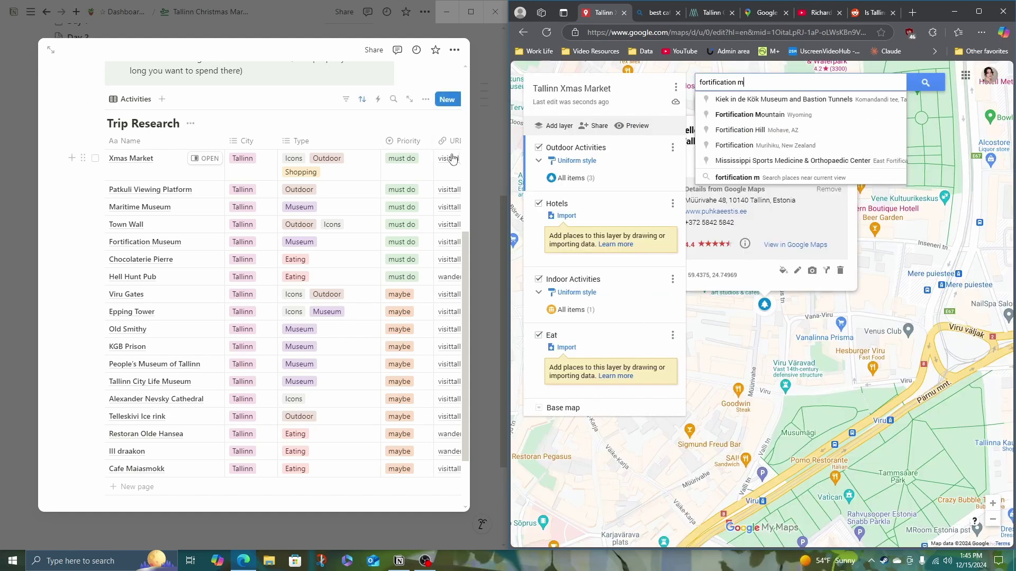
text(useum)
key(F12)
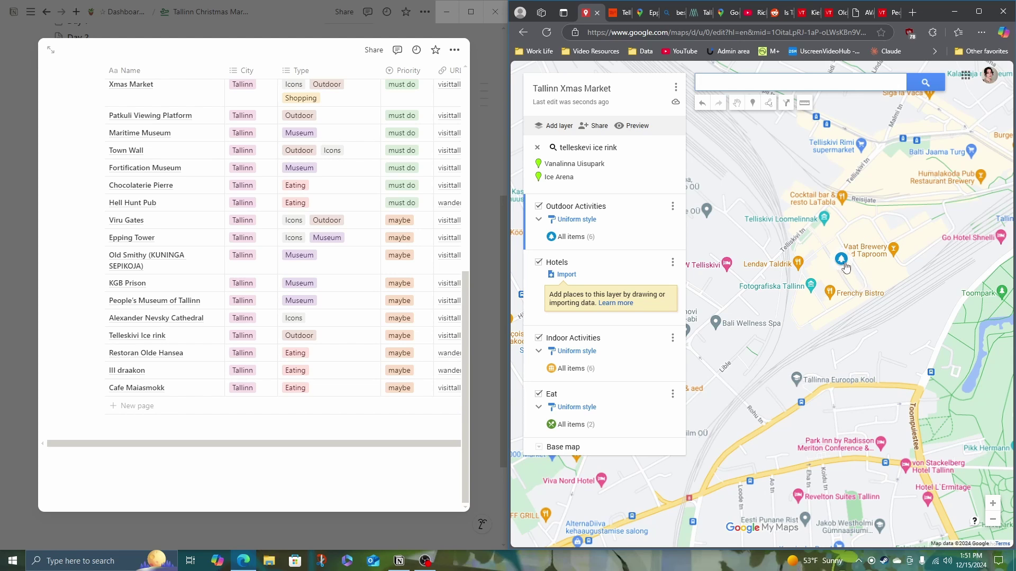
Step: Check Vaat Brewery and Taproom's listing and add it to the Eat layer
click(883, 250)
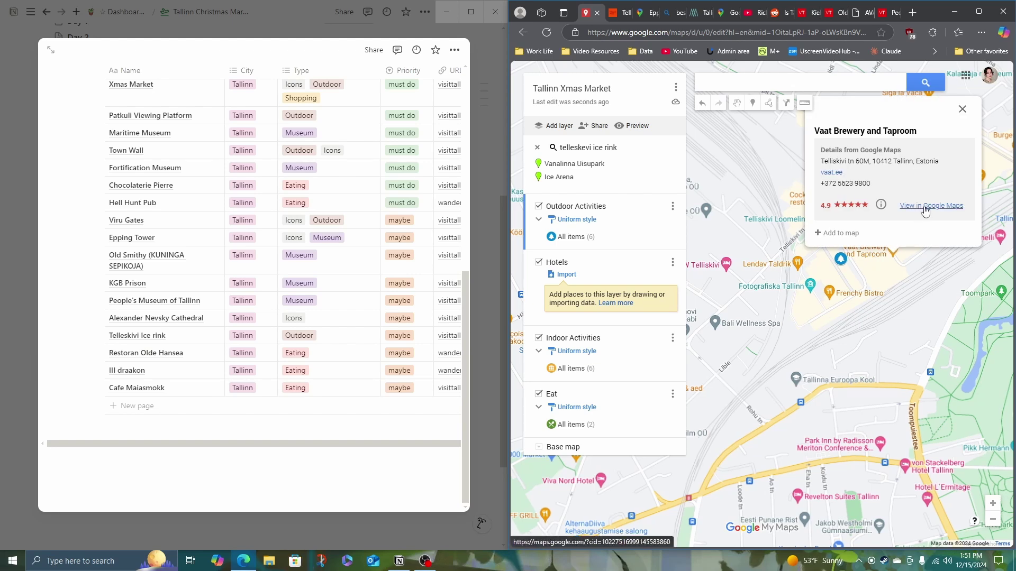
click(925, 210)
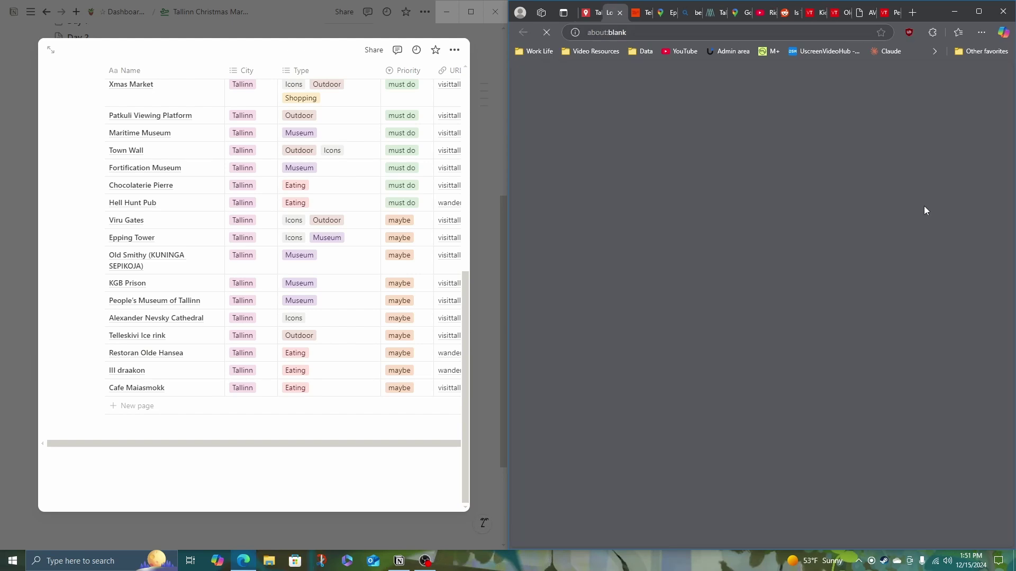
key(ctrl+shift+Tab)
click(836, 232)
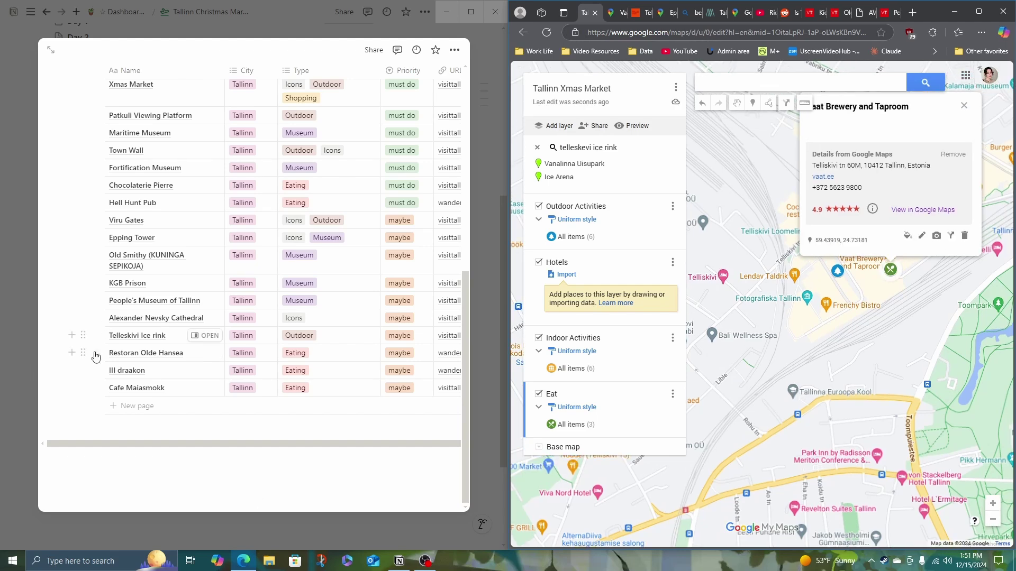
Step: Start a new Trip Research row named 'Vaa…' for the brewery and close its map info card
click(112, 408)
text(Vaat Brewery and Taproom)
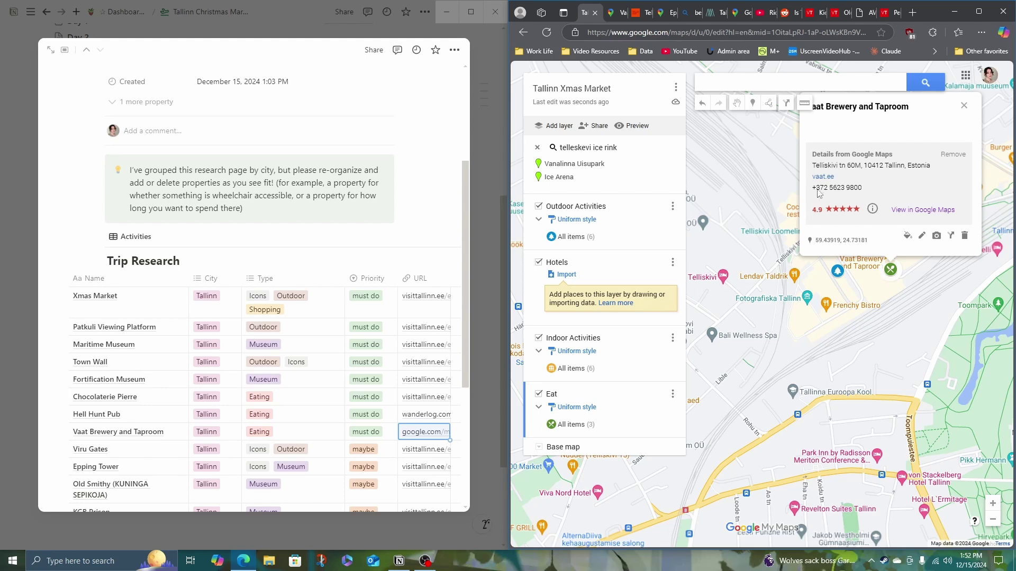
click(964, 109)
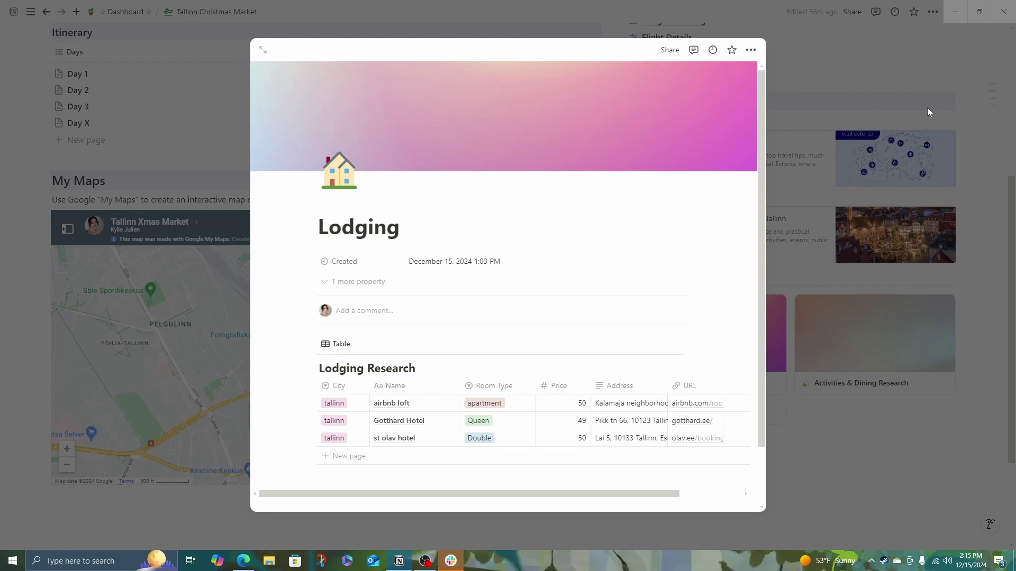
Step: Scroll through the Lodging Research table's entries, then close the Lodging page
scroll(626, 227, down, 2)
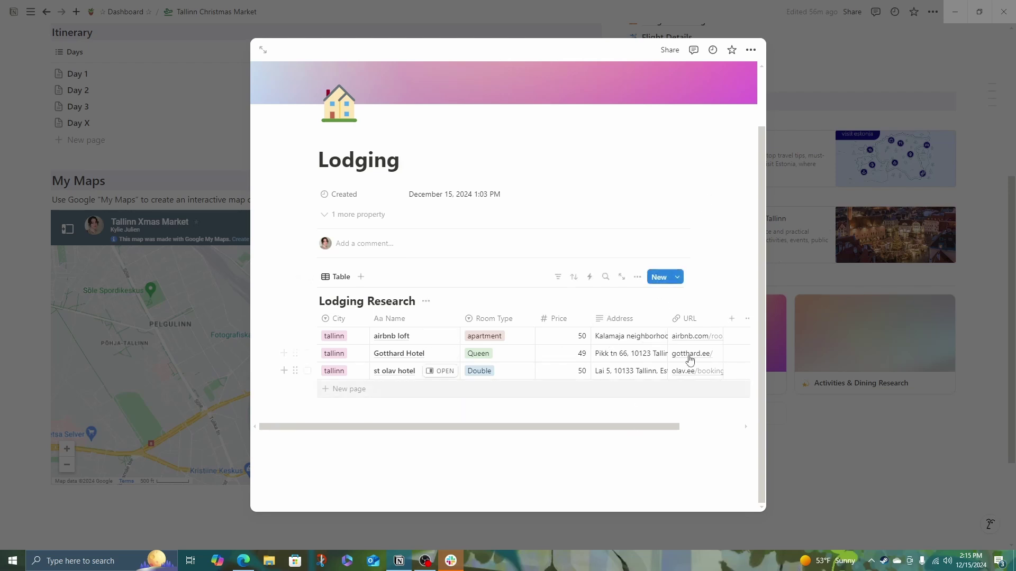
click(900, 438)
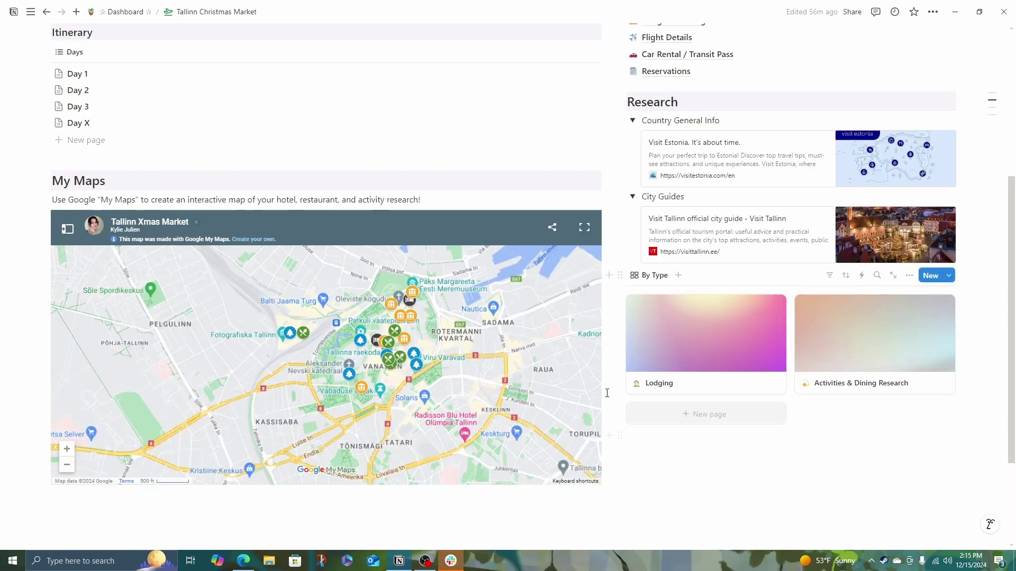
scroll(349, 305, up, 2)
drag(477, 297, 582, 311)
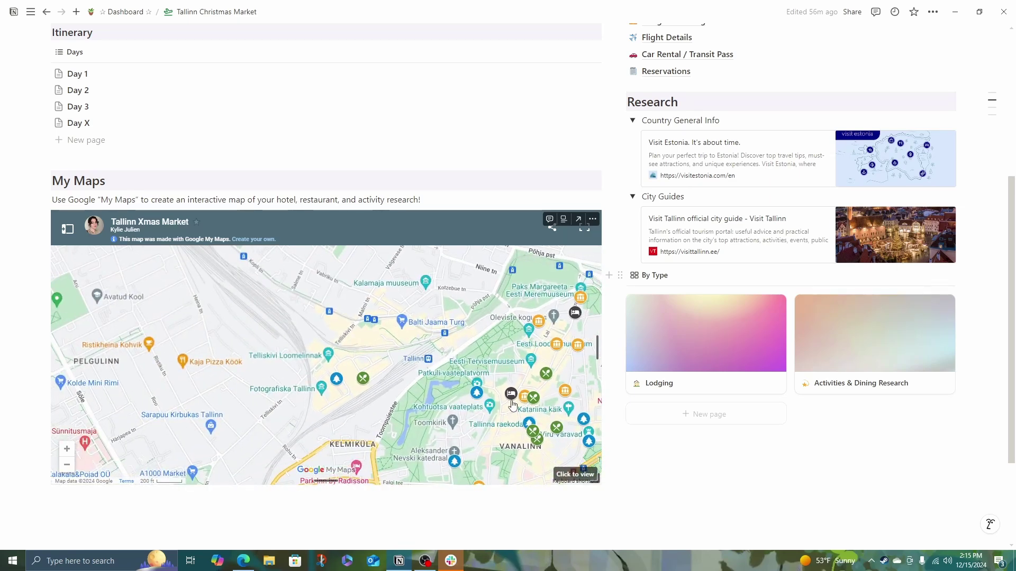
scroll(507, 402, down, 1)
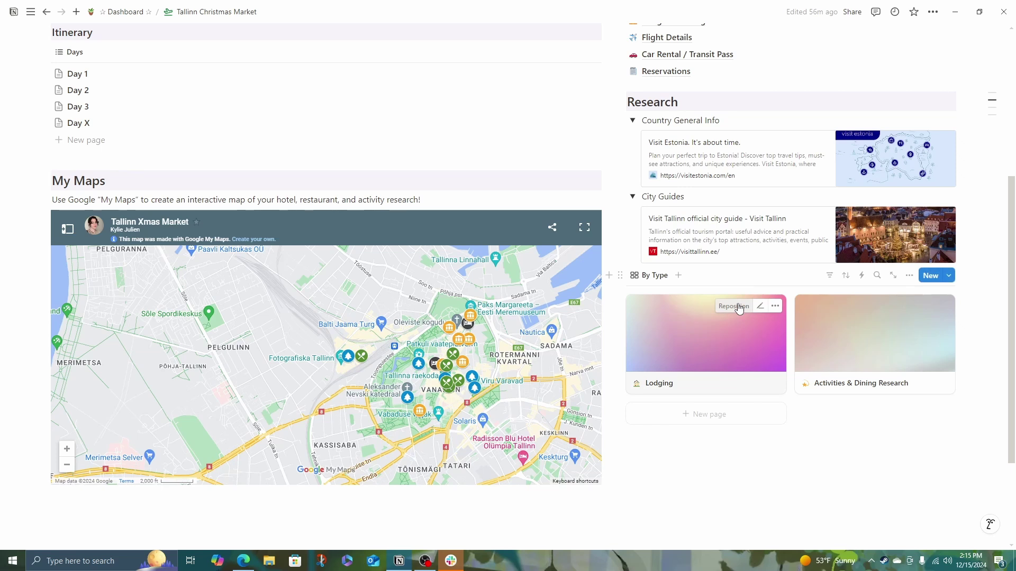
scroll(241, 166, up, 3)
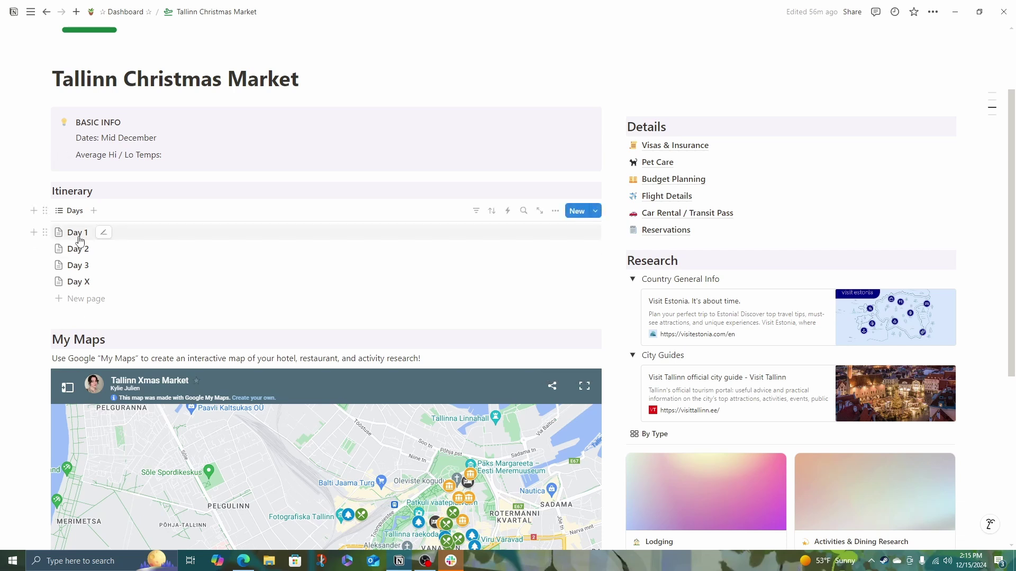
Step: Add a second Day X entry to the Days list and open Day 1 in side peek
click(63, 298)
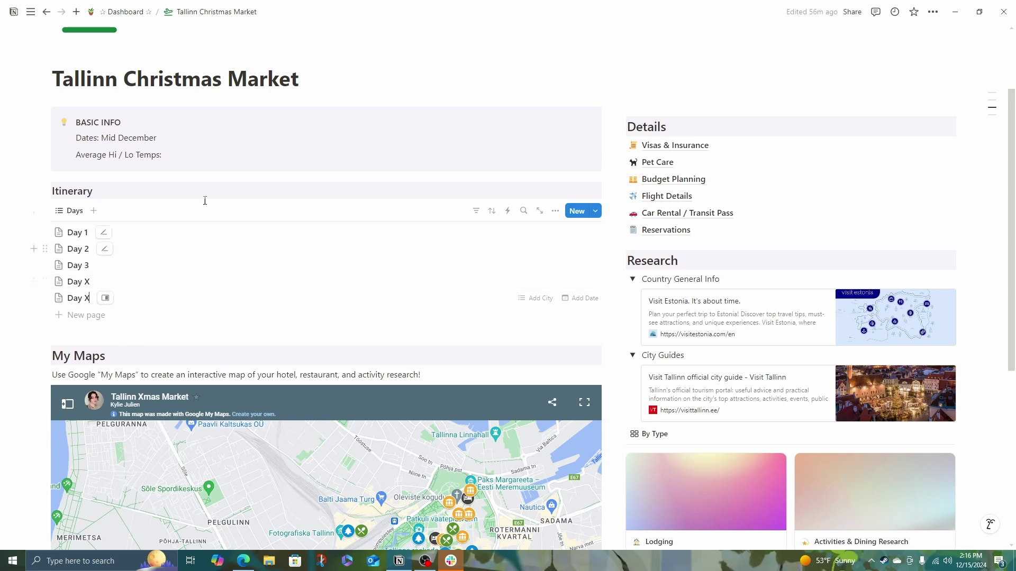
click(116, 235)
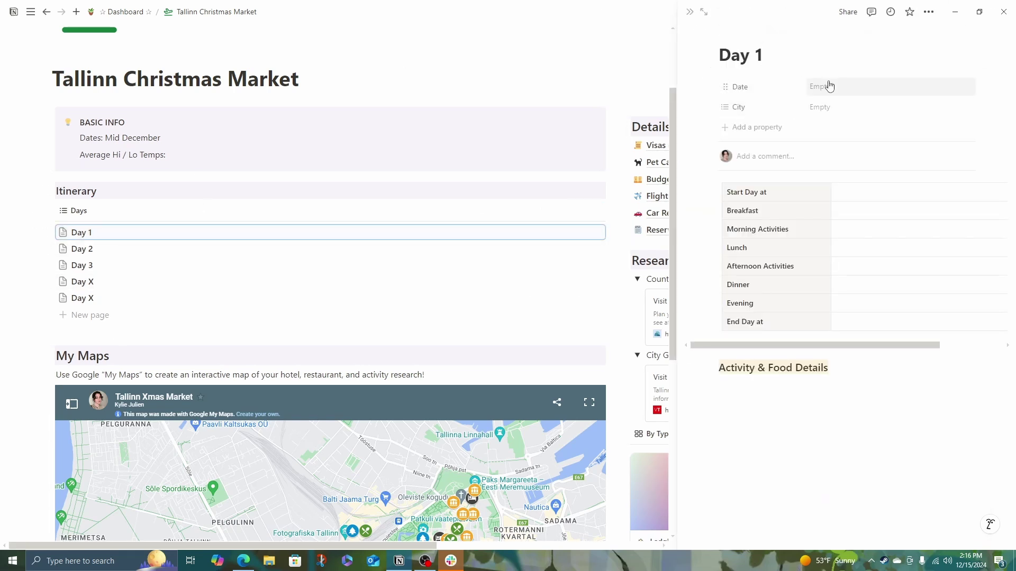
Step: Set Day 1's City to Tallinn and retitle it 'Day : Arrival & Museum'
click(820, 105)
text(Tallinn)
key(Return)
key(BackSpace)
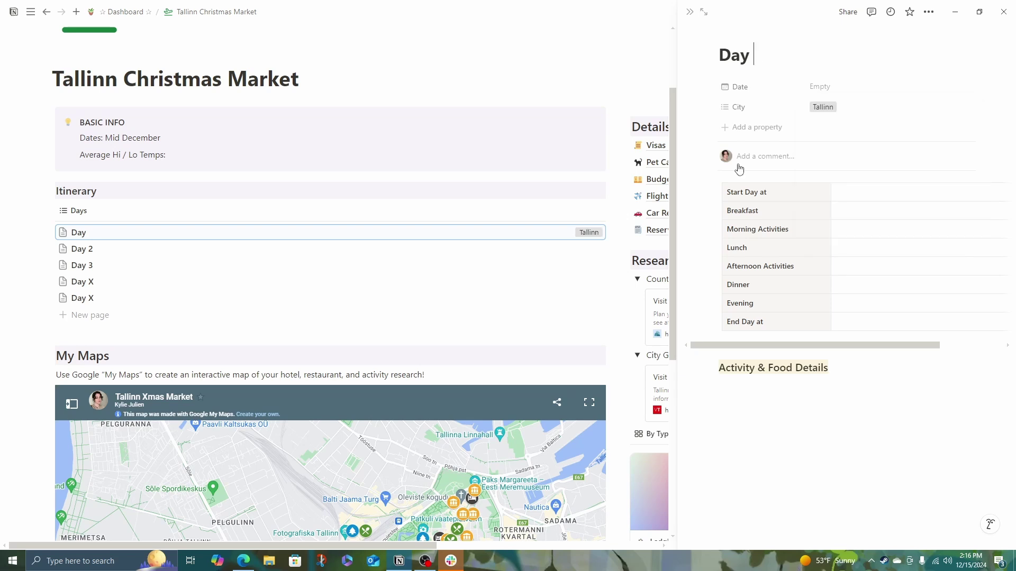
text(: Arriva)
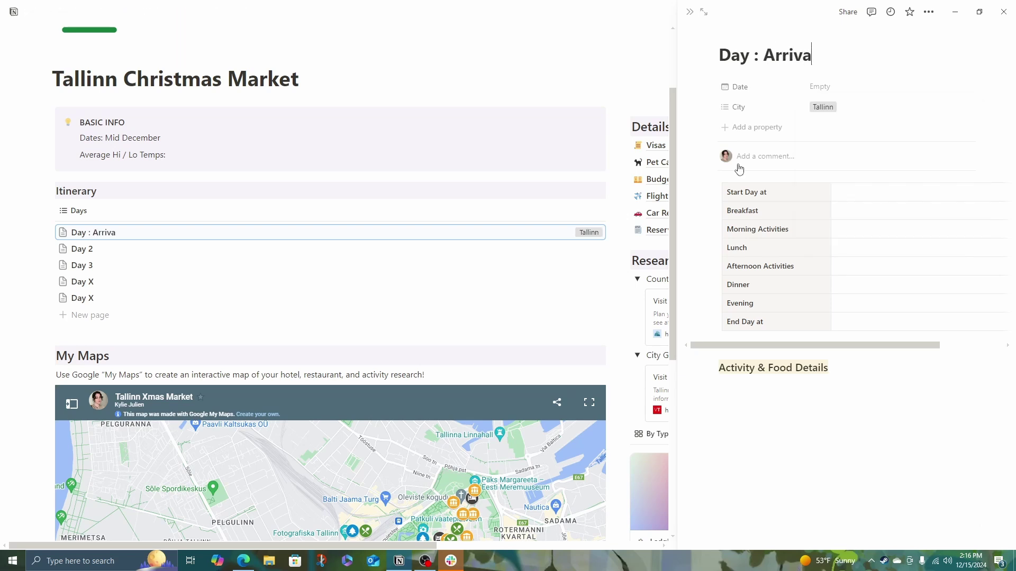
text(l & Museum)
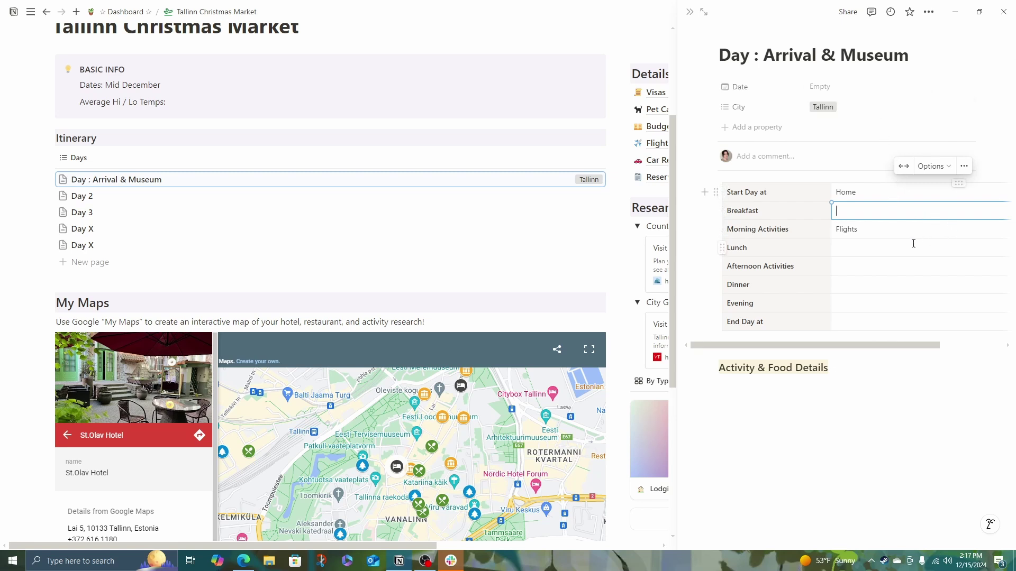
Step: List Hotel Check In, Guild Hall History Museum and Tallinn City Museum as Day 1 afternoon activities
click(910, 269)
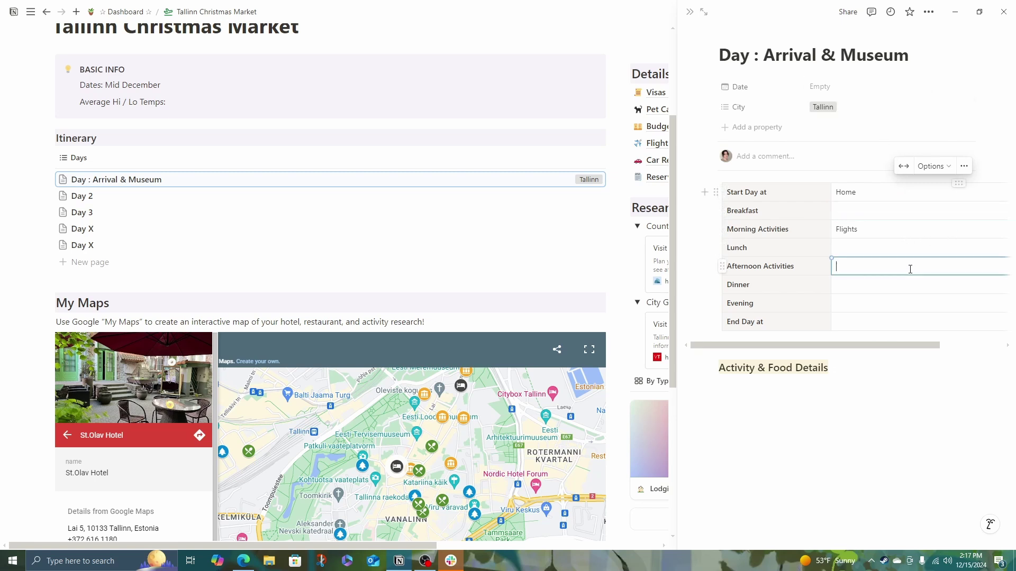
text(Hot)
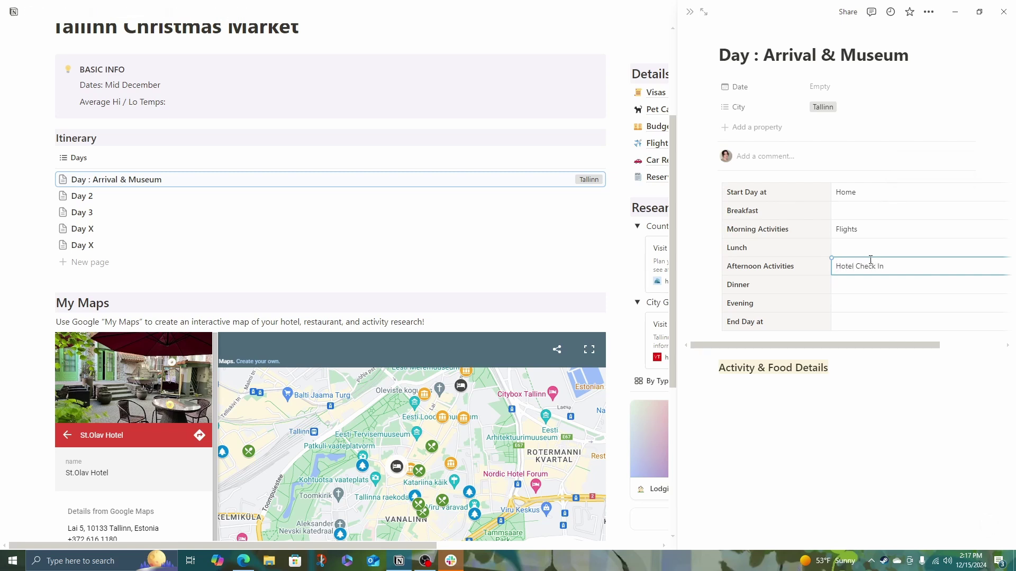
text(el Check In)
key(shift+Return)
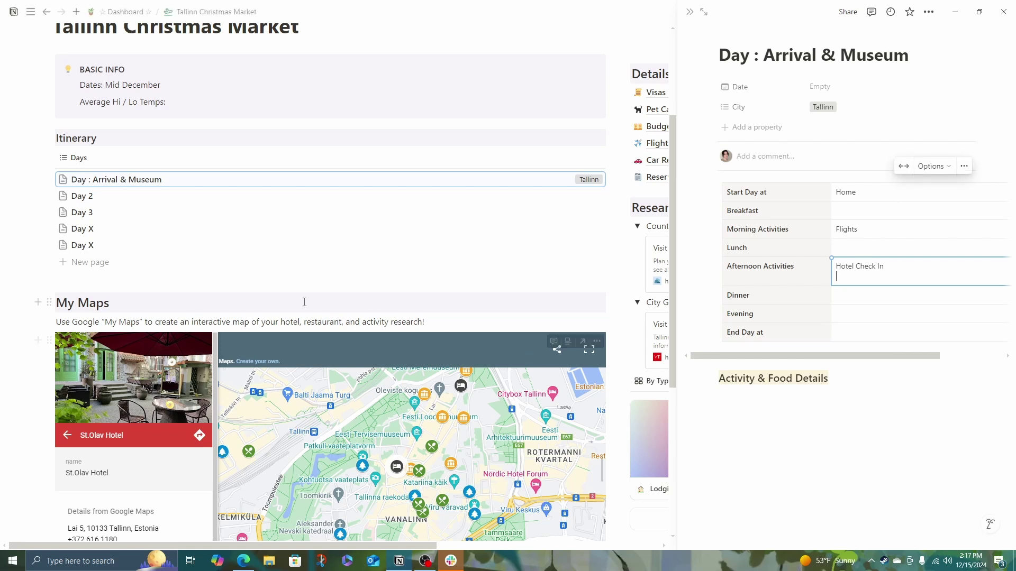
click(66, 435)
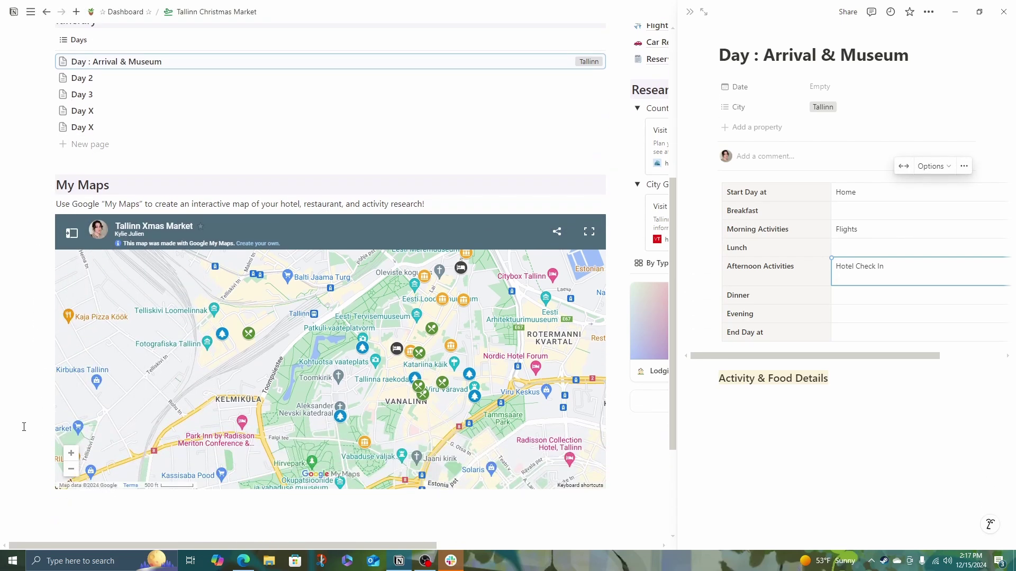
scroll(24, 427, down, 1)
scroll(314, 381, up, 3)
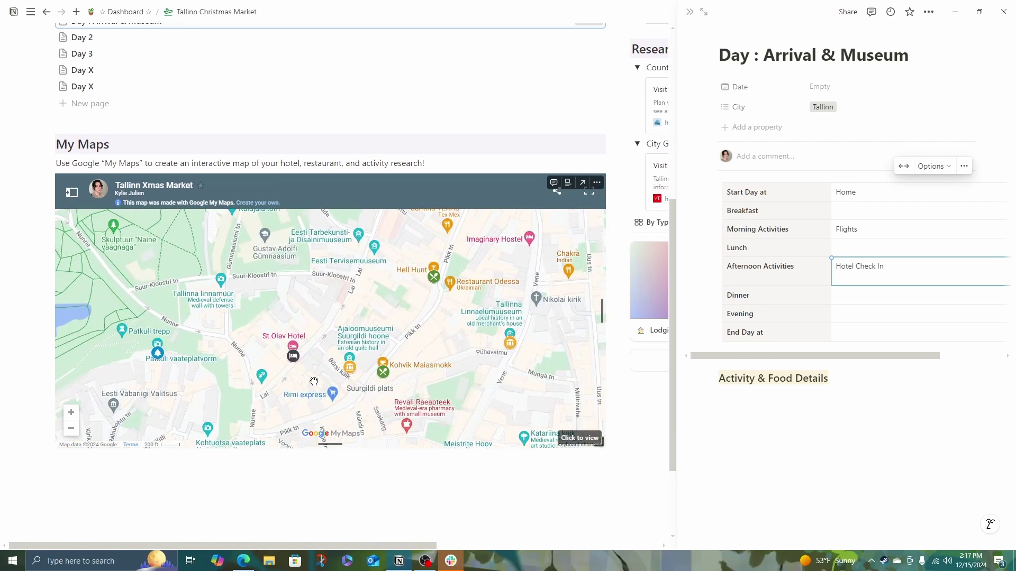
click(350, 370)
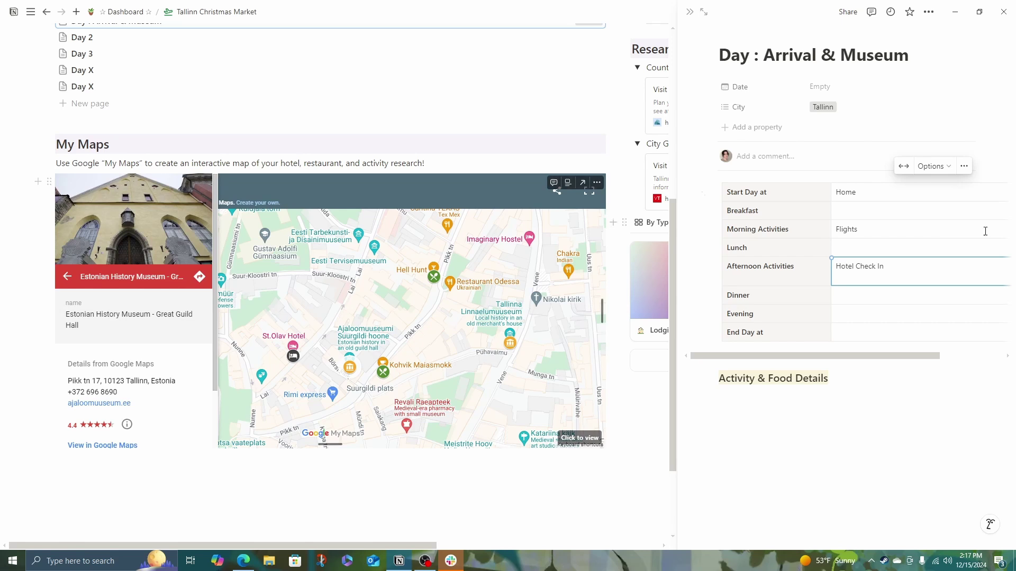
text(Guild Hall History Museum)
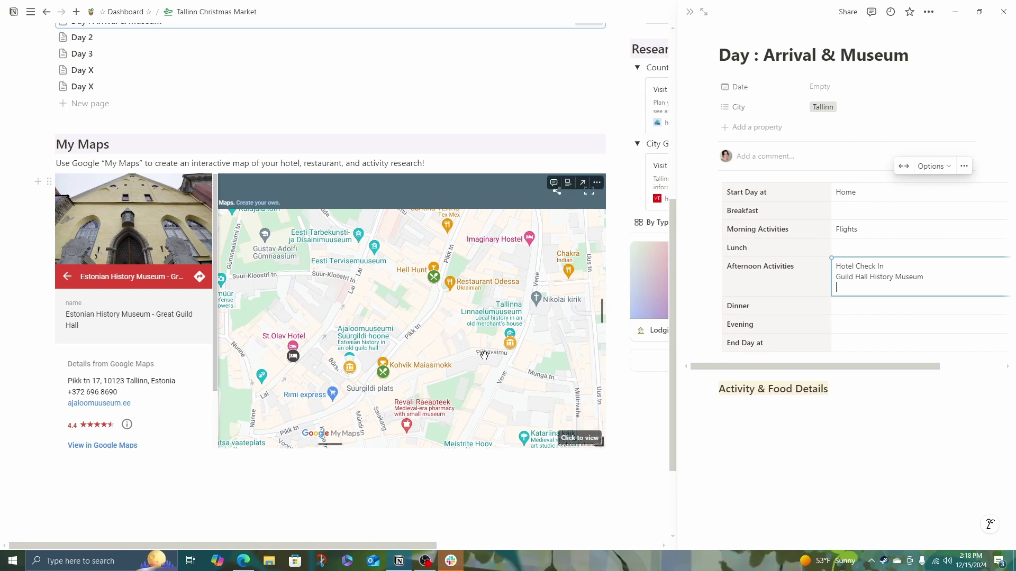
click(510, 345)
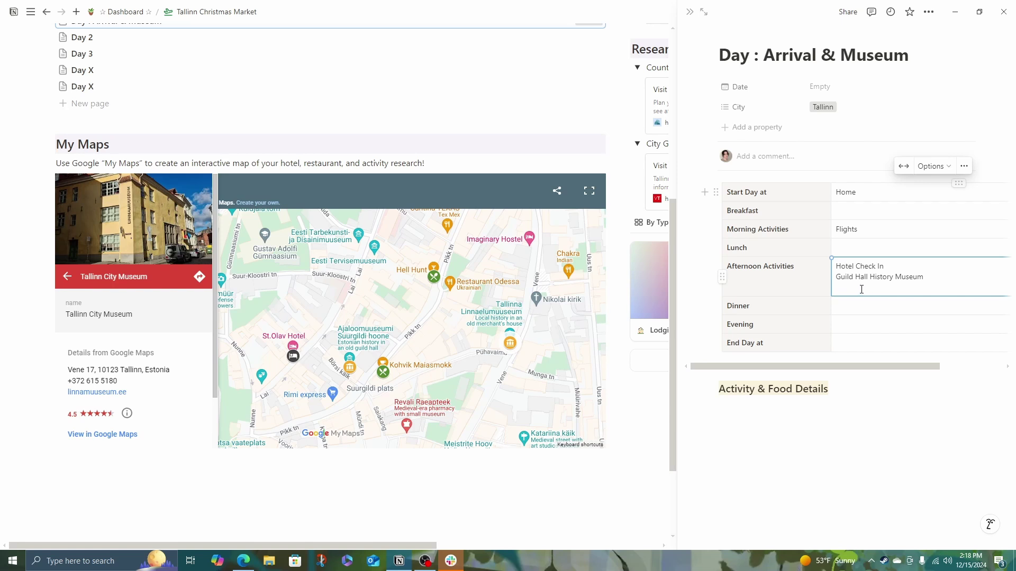
text(Tallinn )
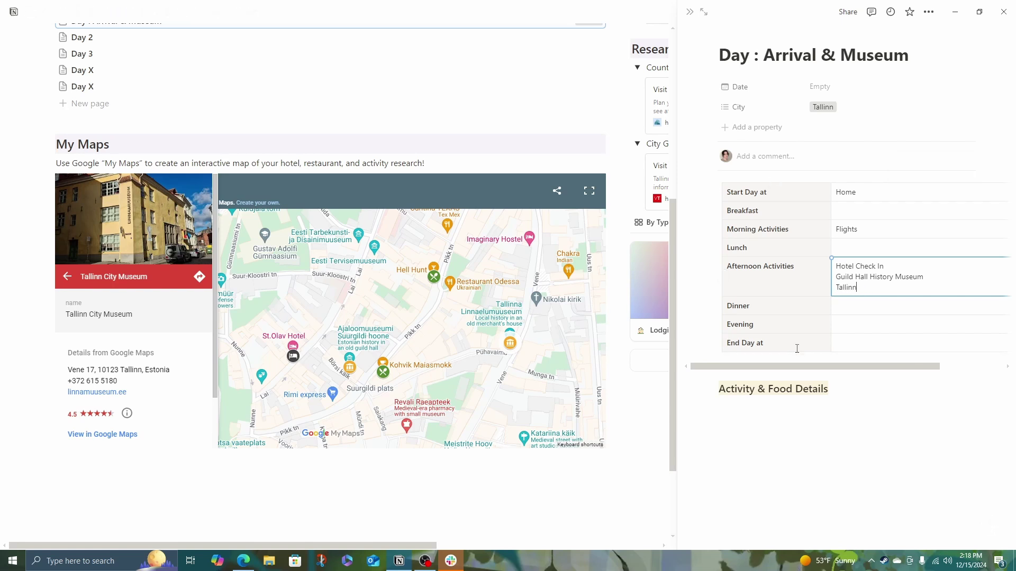
text(City Museum)
Step: Set Day 1's dinner to Hell Hunt and its evening to Sleep Early
click(857, 305)
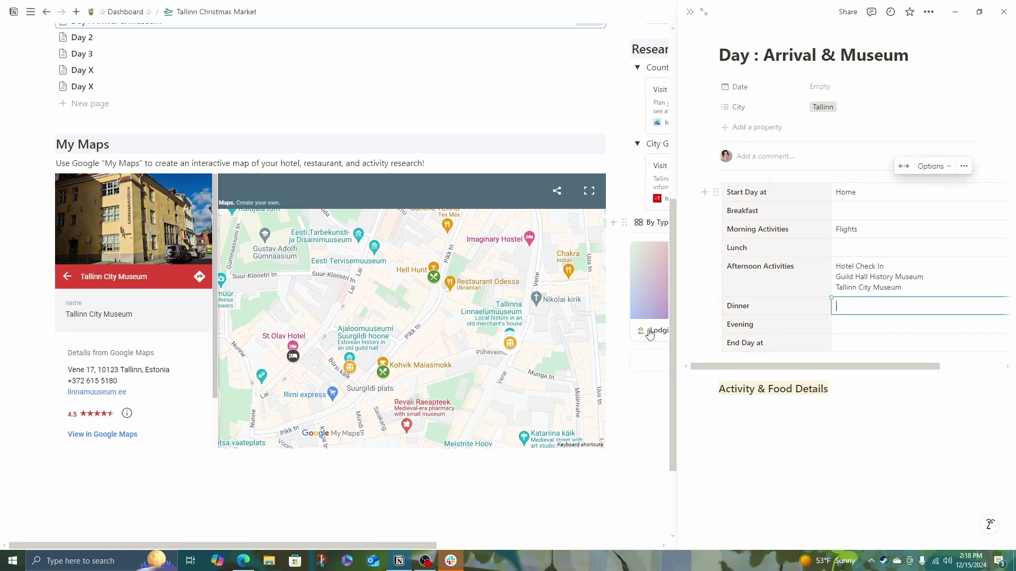
click(433, 280)
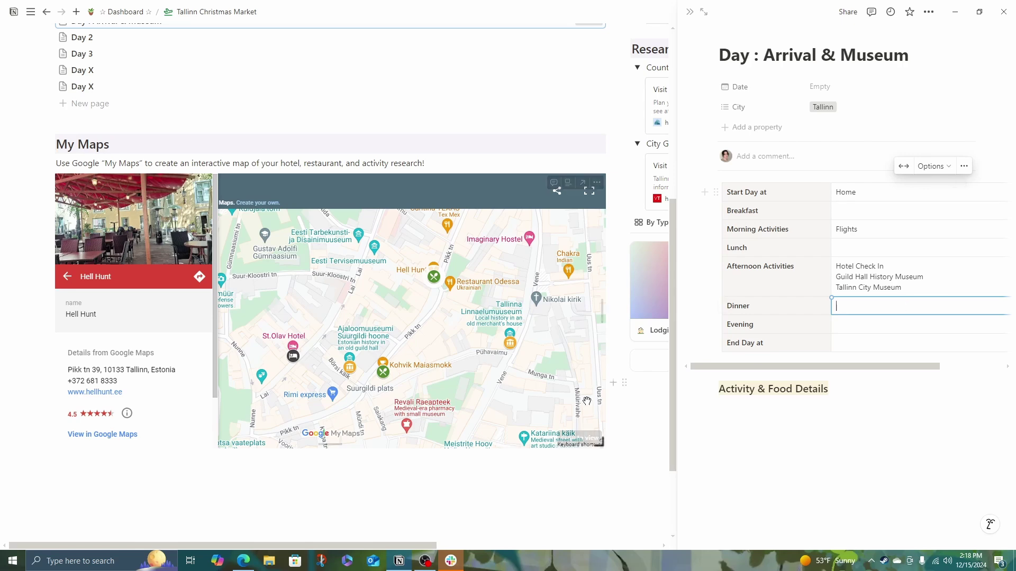
text(Hell Hunt)
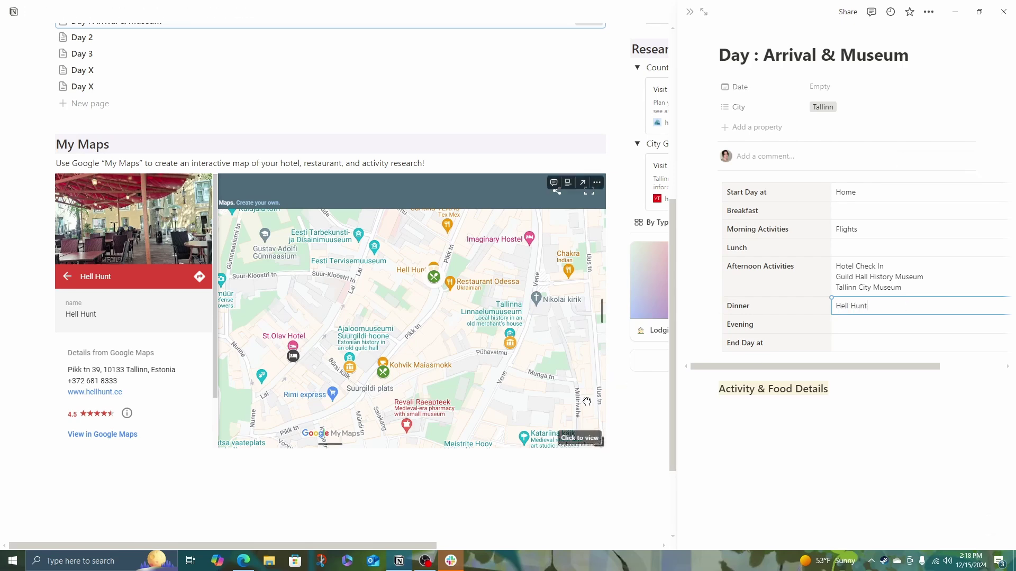
scroll(587, 401, down, 2)
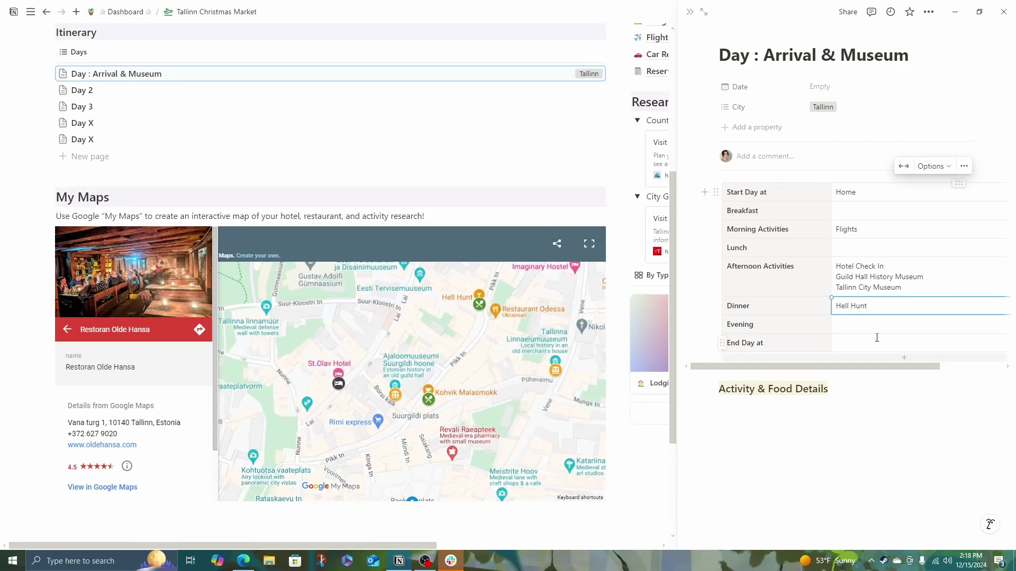
click(860, 326)
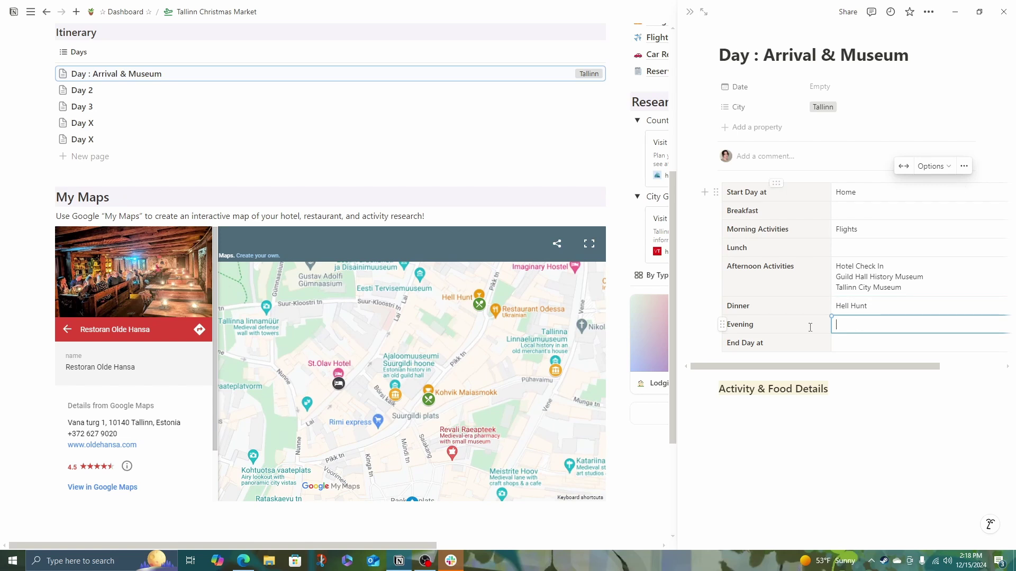
text(Sleep Early)
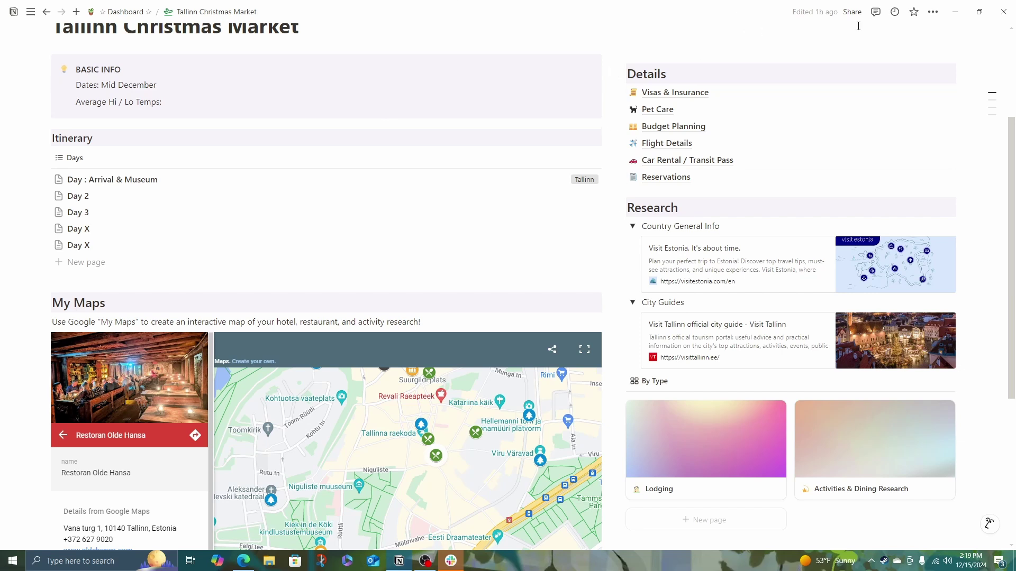
Step: Open Visas & Insurance, scroll through its visa and insurance sections, and click into Booked Via
click(708, 92)
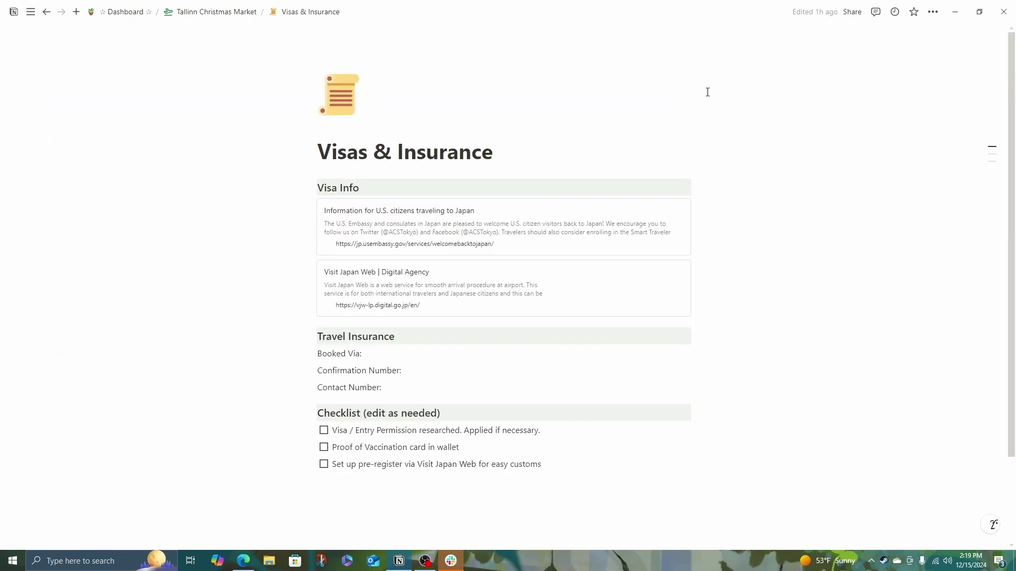
scroll(707, 92, down, 2)
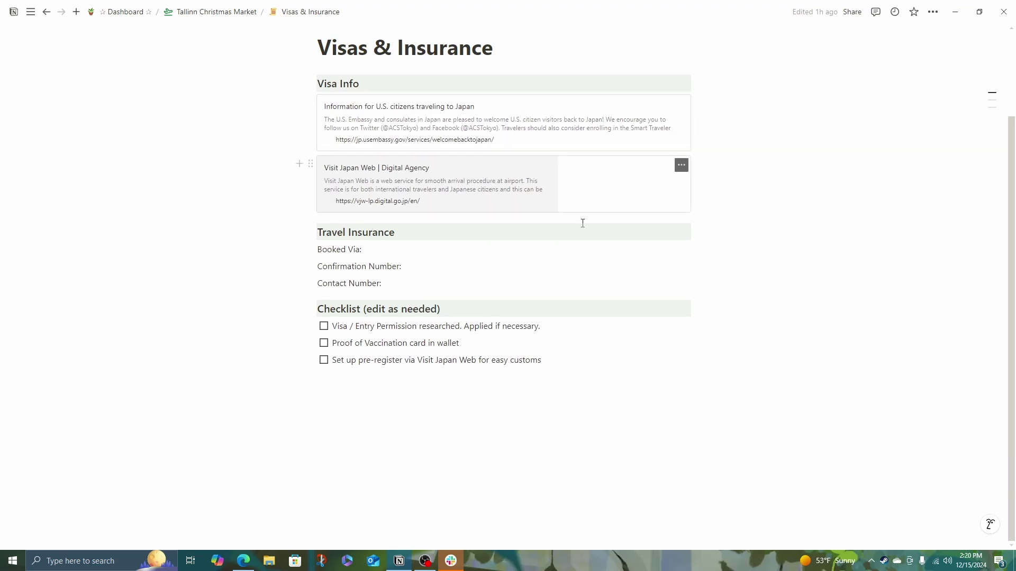
scroll(703, 279, up, 1)
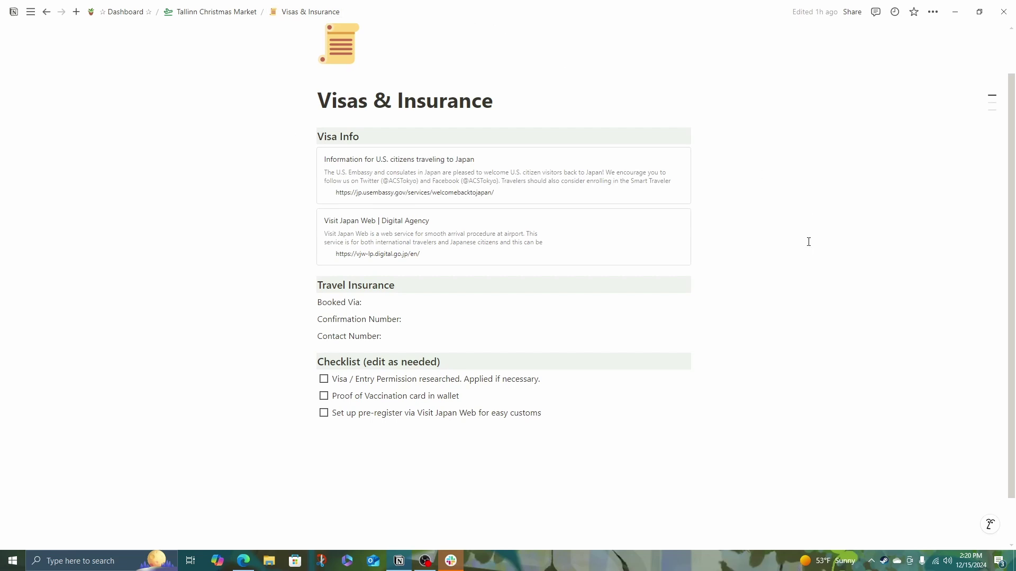
scroll(821, 244, down, 1)
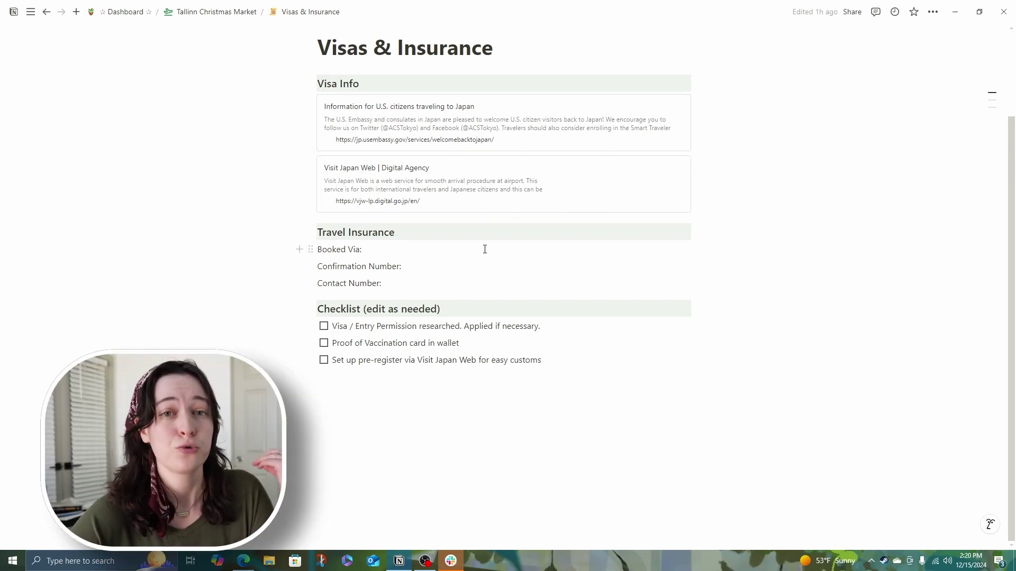
click(484, 250)
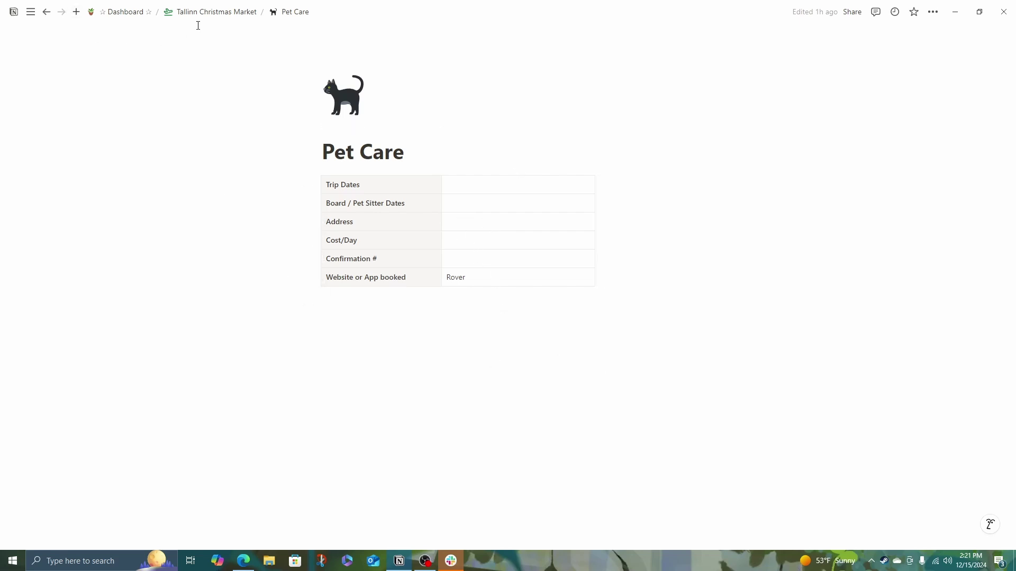
Step: Go back to the Tallinn Christmas Market page and open its Budget Planning subpage
click(216, 11)
mouse_move(658, 269)
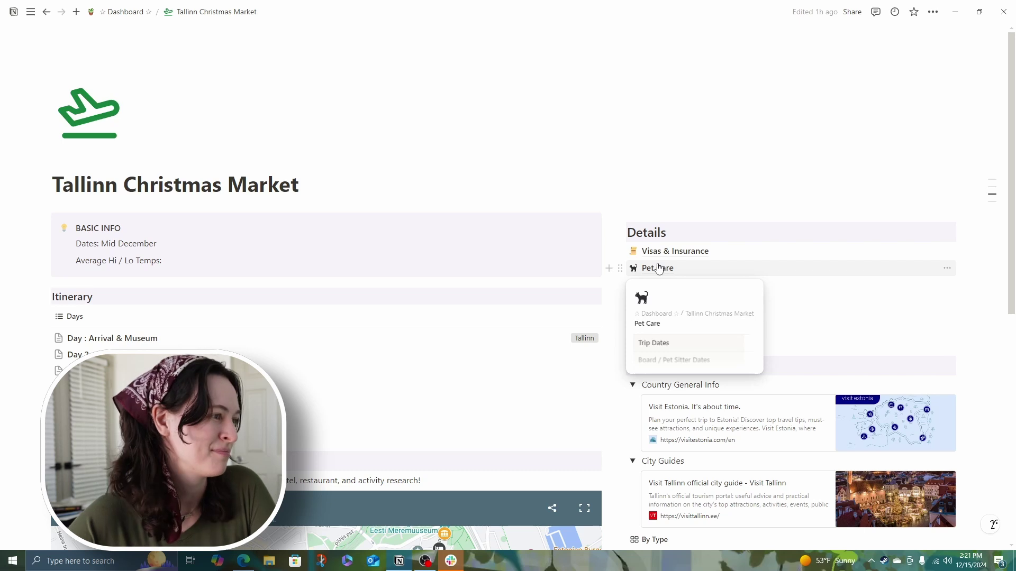
click(705, 286)
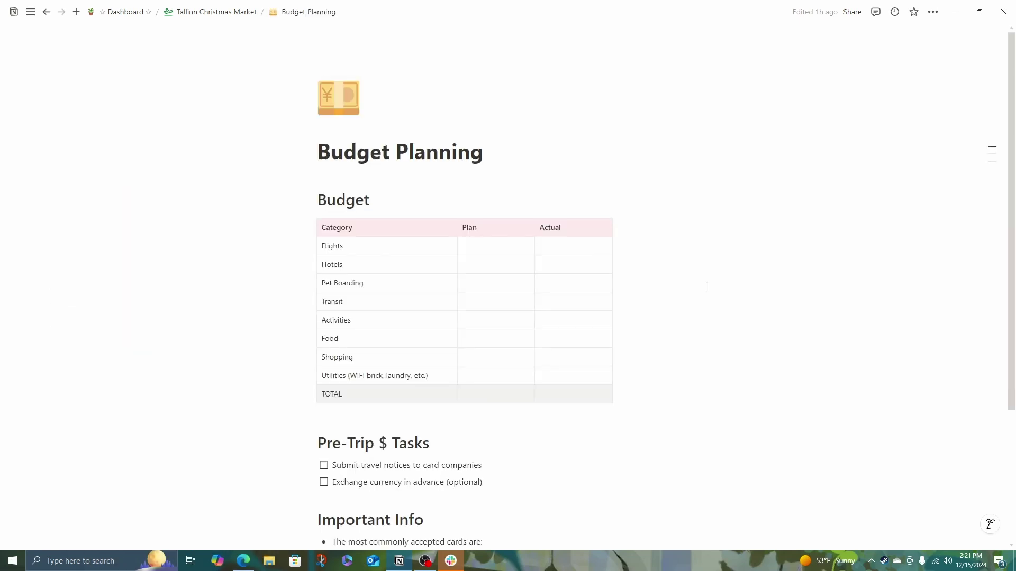
Step: Scroll through the Budget table, pre-trip money tasks and Important Info notes
scroll(707, 286, down, 1)
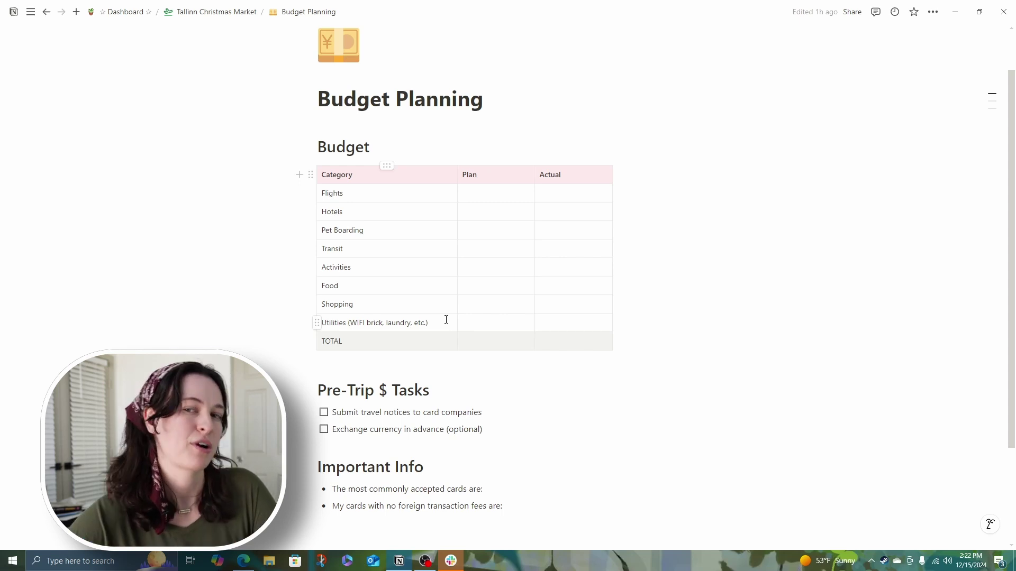
scroll(646, 268, down, 3)
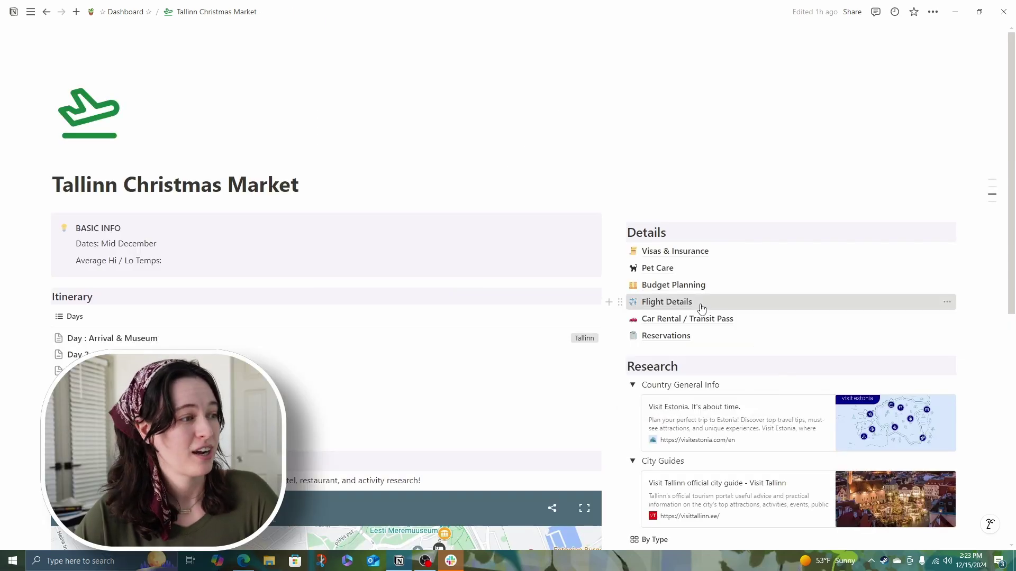
Step: Open the Flight Details subpage and look over its Go There callout
click(700, 306)
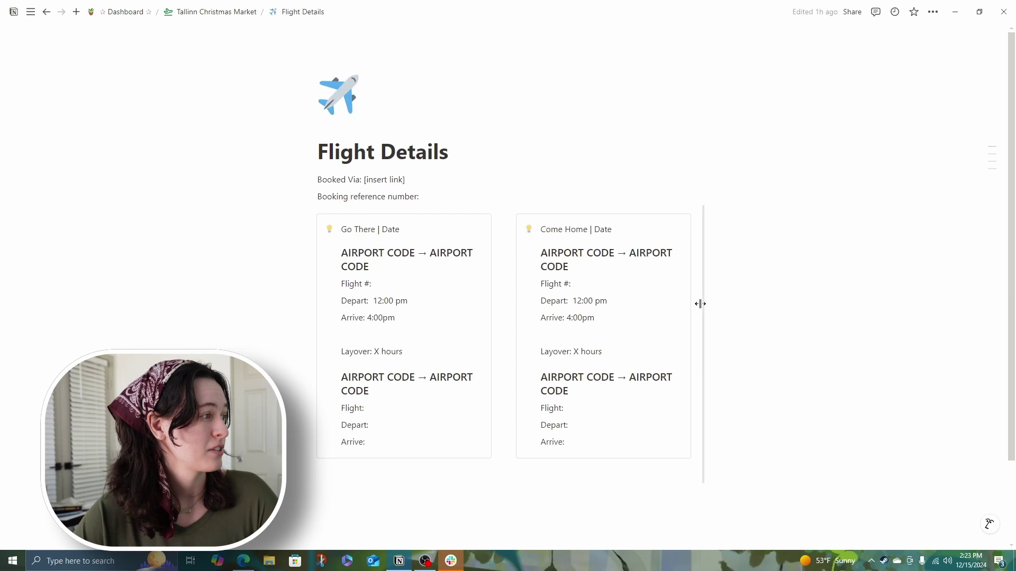
scroll(814, 192, down, 2)
scroll(814, 193, up, 1)
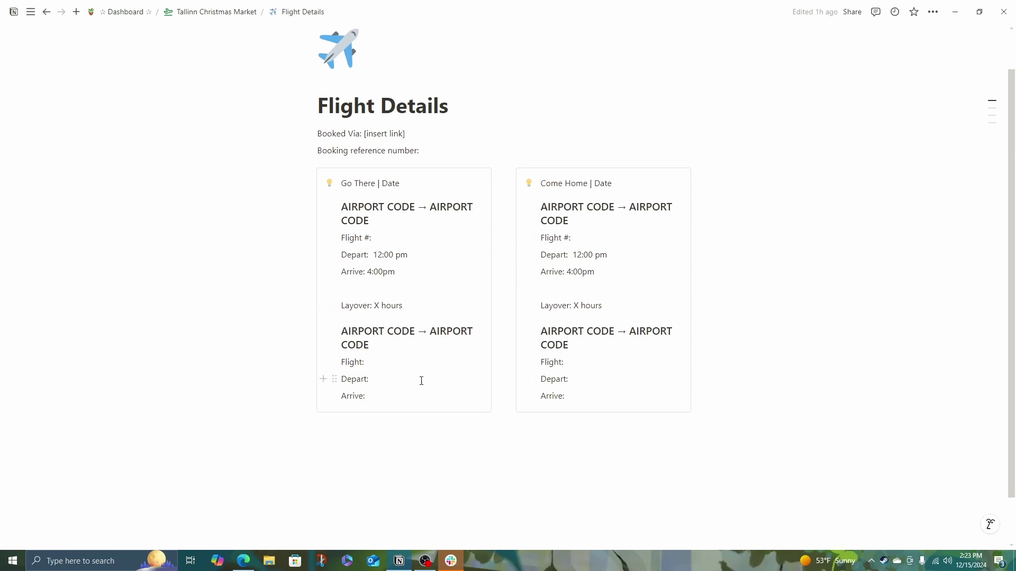
Step: Duplicate the Layover-to-Arrive lines below Arrive as a second layover leg
drag(400, 383, 344, 312)
key(ctrl+c)
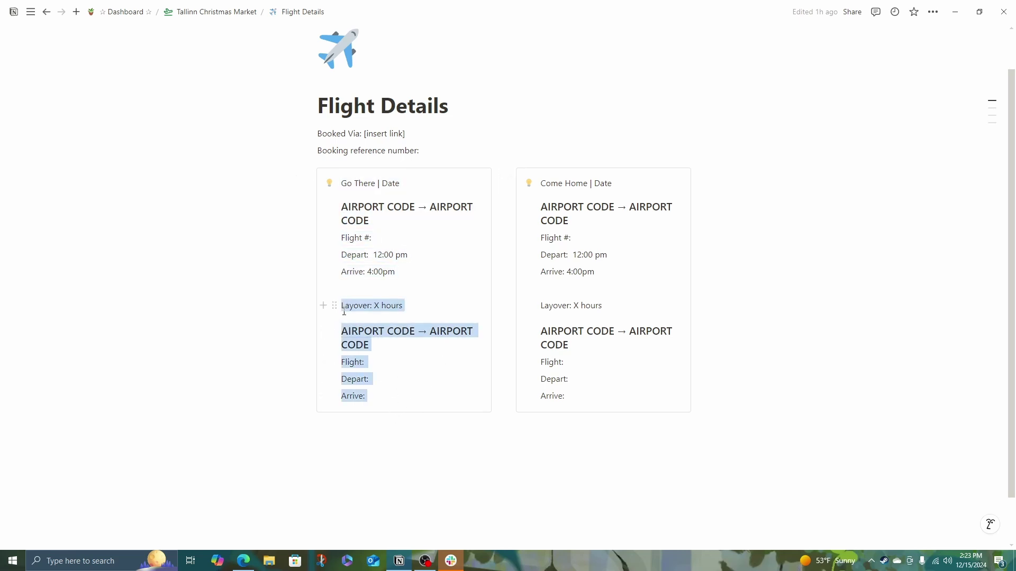
click(390, 395)
key(Return)
key(Return)
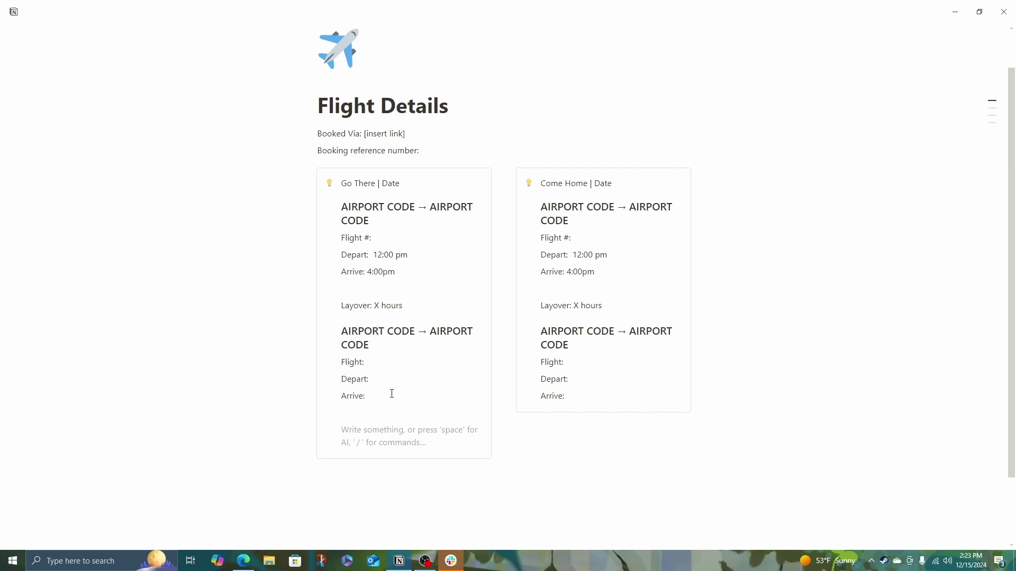
key(ctrl+v)
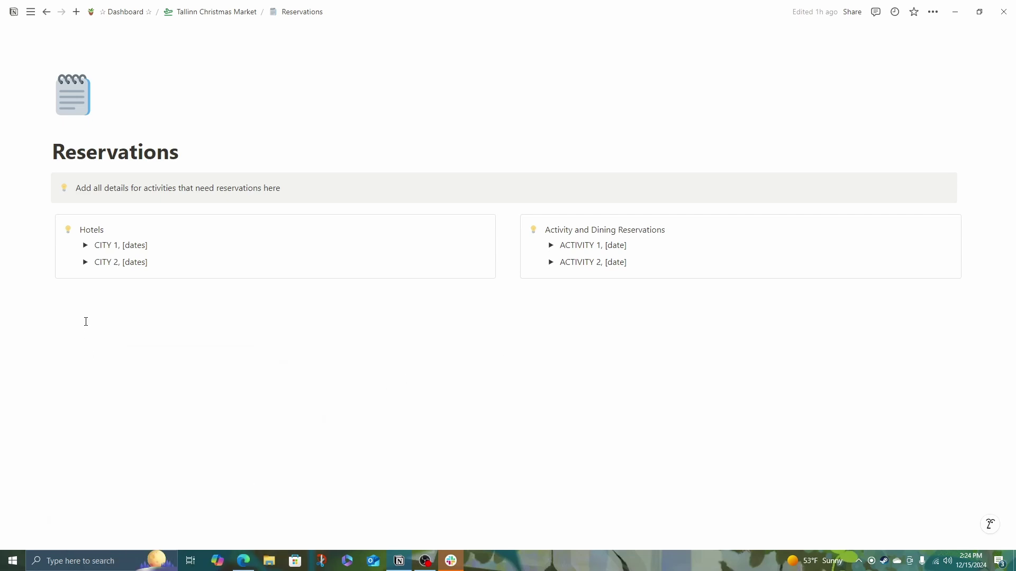
Step: Preview the CITY 1 hotel toggle, leave it collapsed, and expand ACTIVITY 1's details table
click(85, 245)
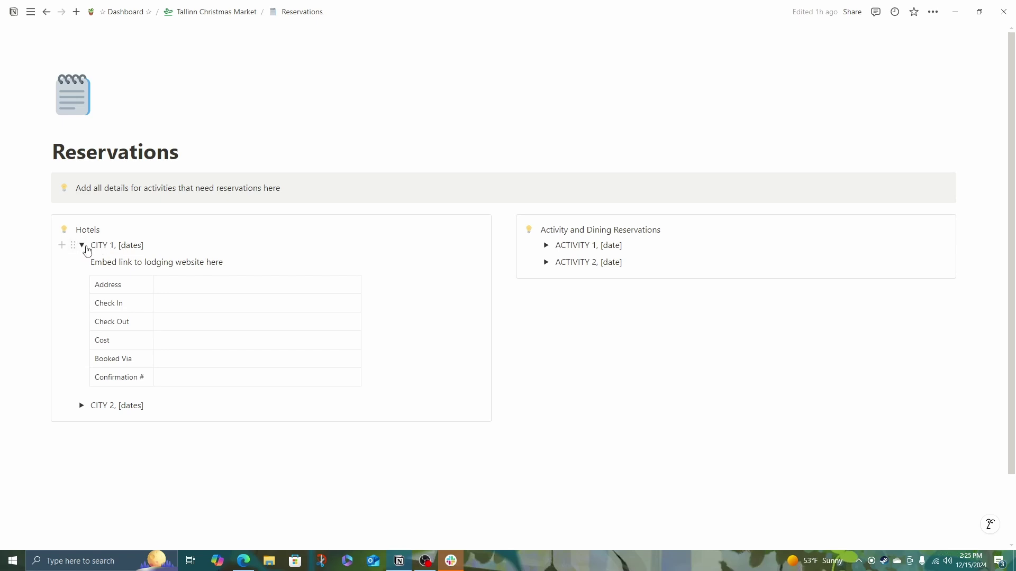
key(Escape)
click(82, 245)
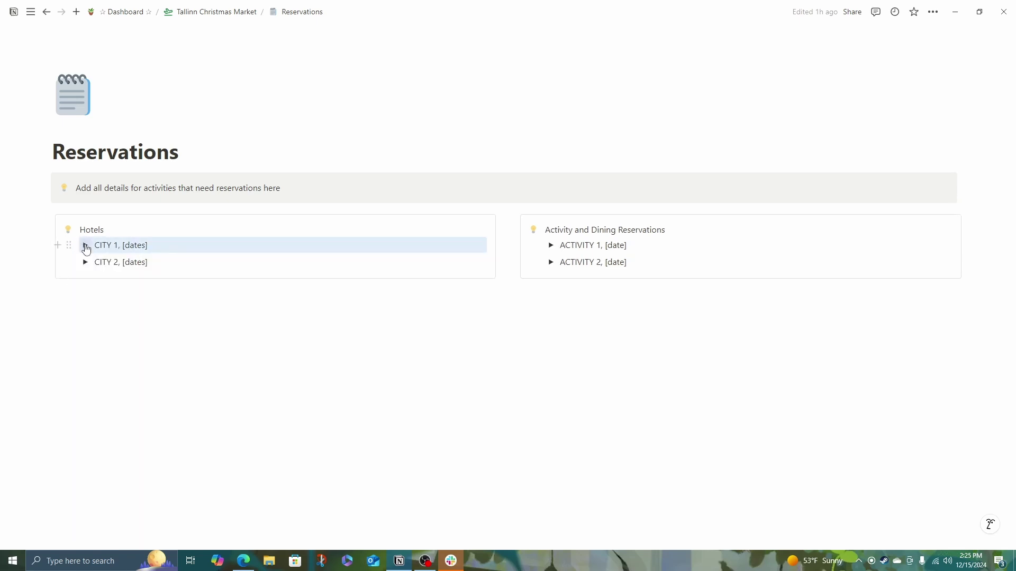
click(138, 239)
click(85, 245)
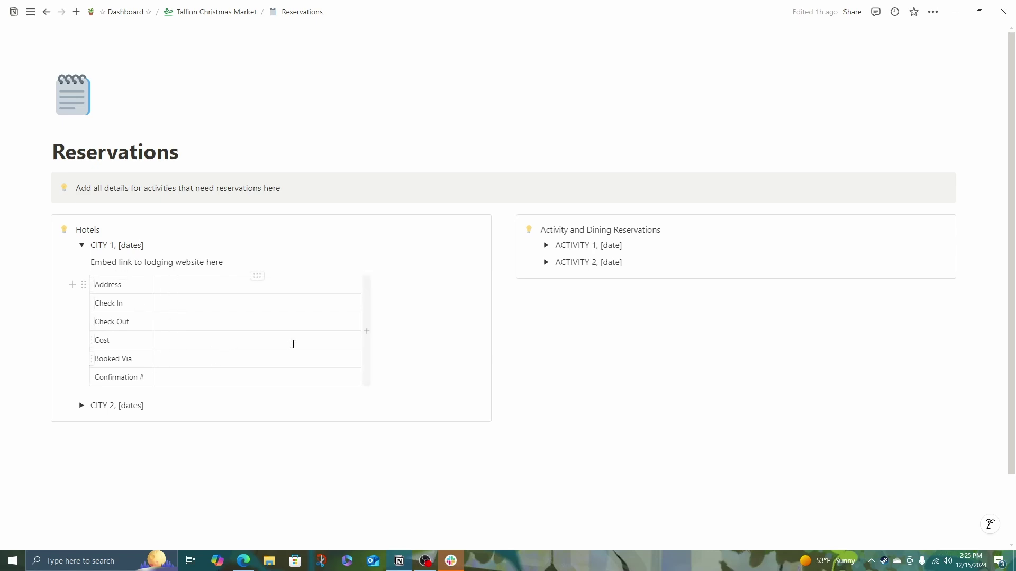
click(82, 245)
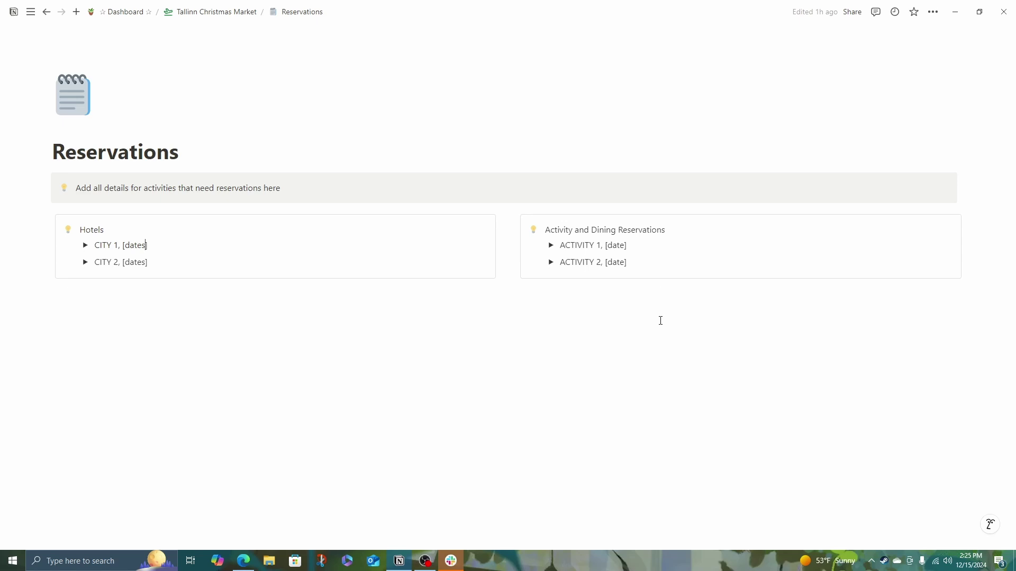
click(551, 245)
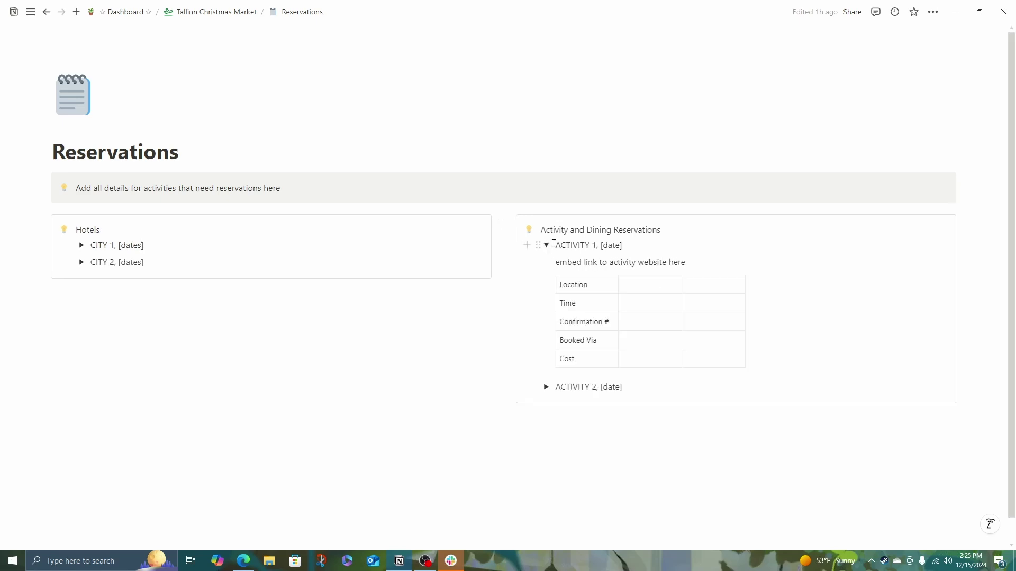